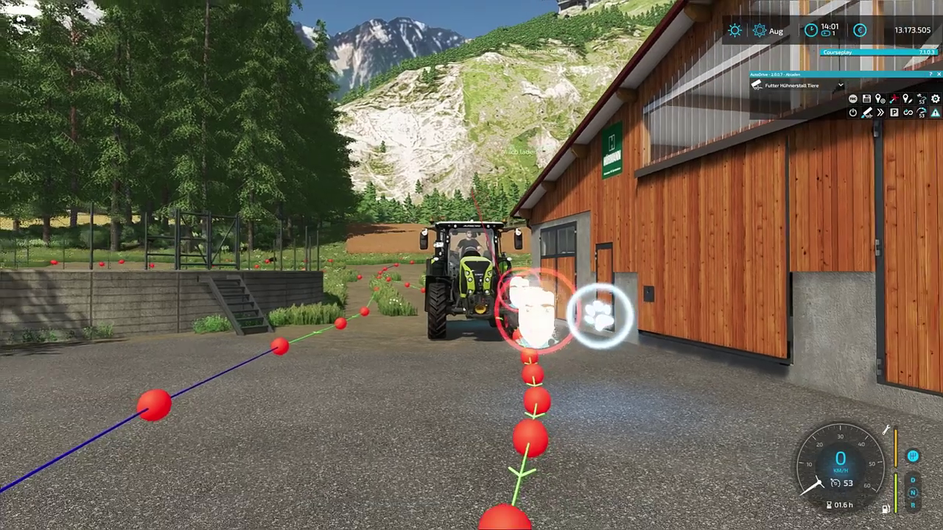
pyautogui.press('s')
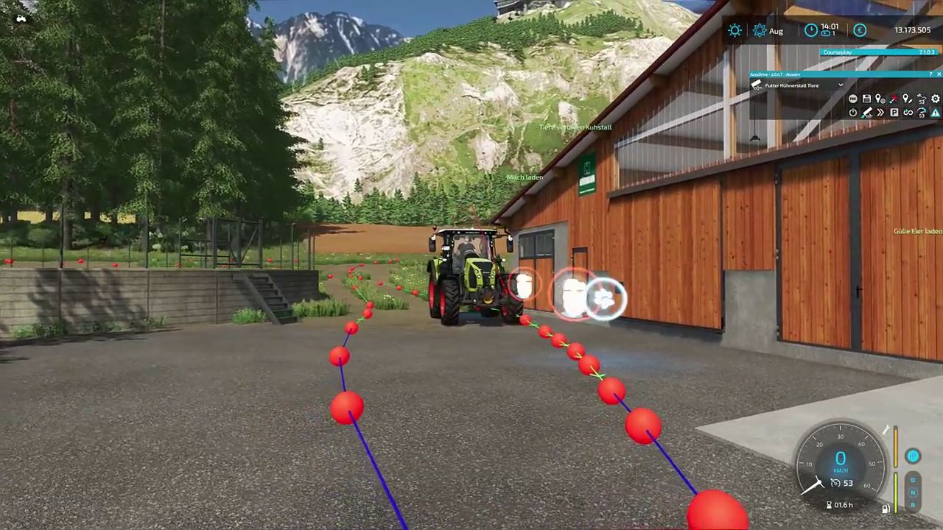
pyautogui.press('w')
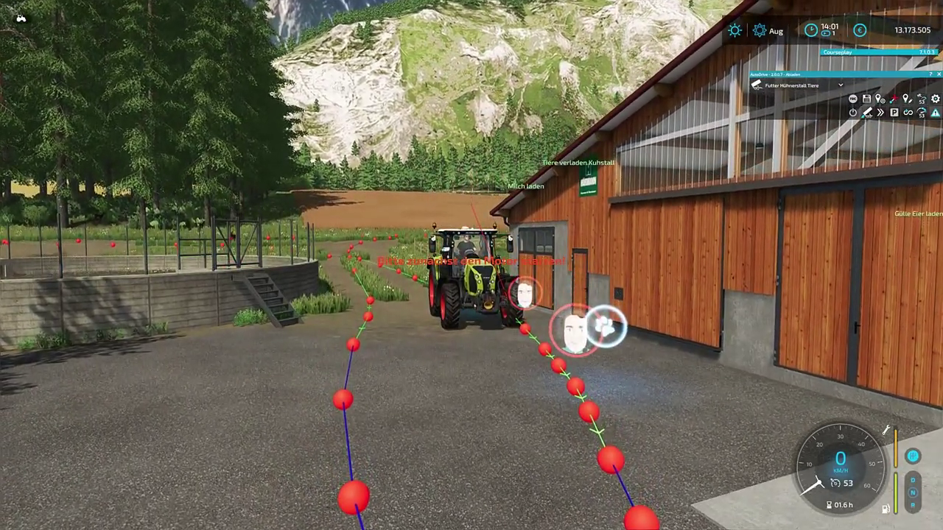
pyautogui.press('a')
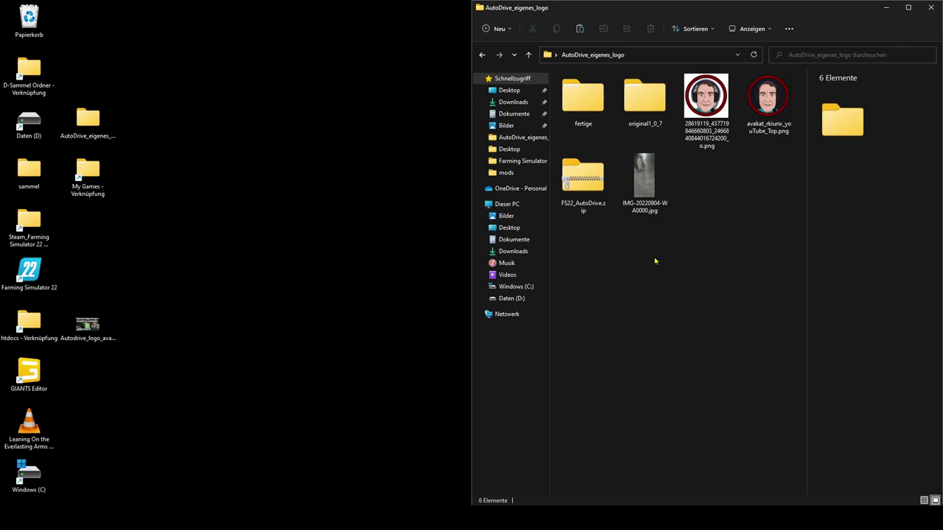
pyautogui.press('a')
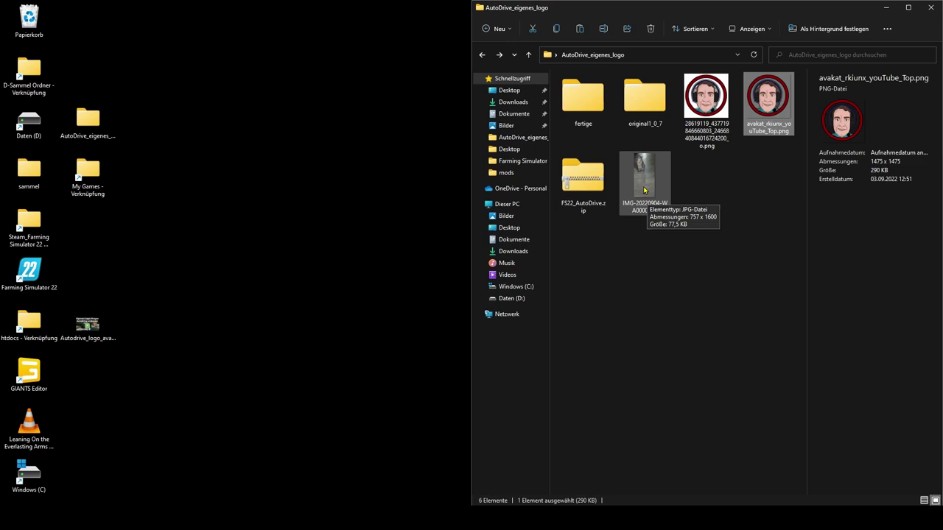
# - Open the drawing folder inside the FS22_AutoDrive.zip archive
pyautogui.click(680, 266)
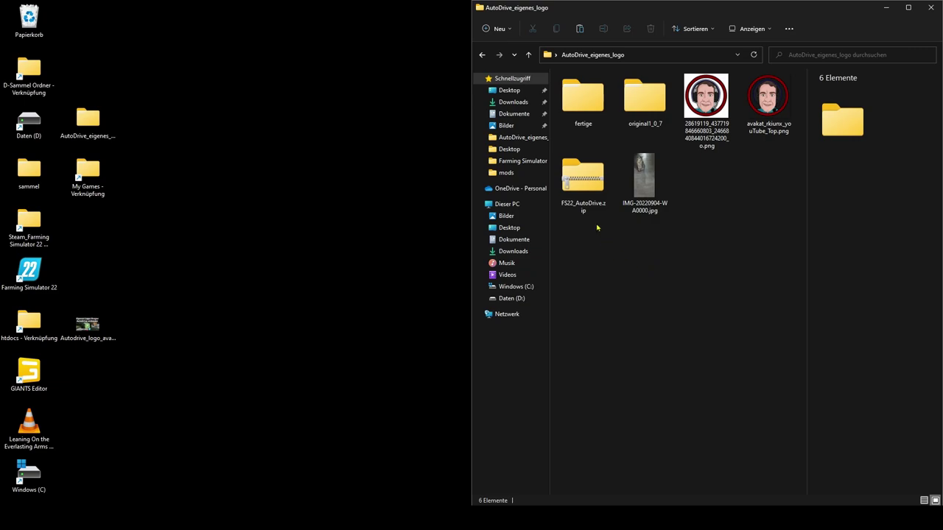
pyautogui.doubleClick(583, 177)
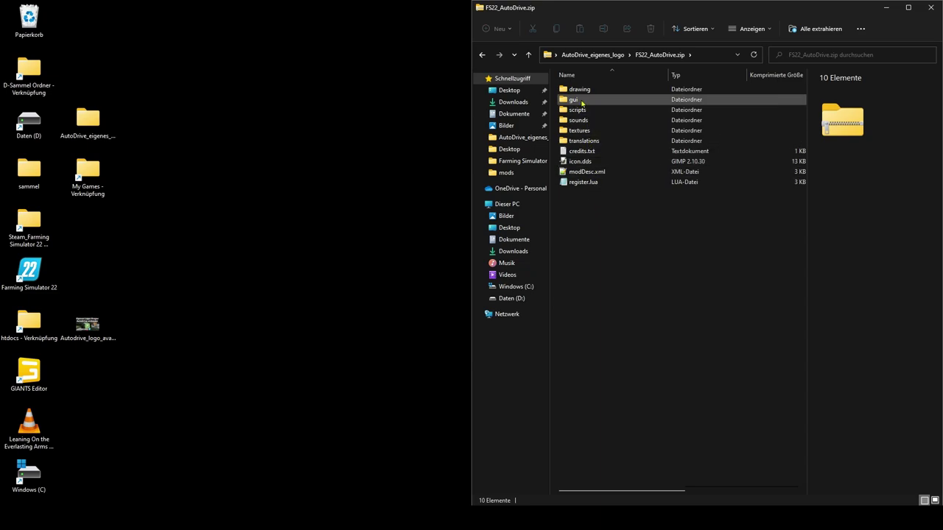
pyautogui.doubleClick(579, 90)
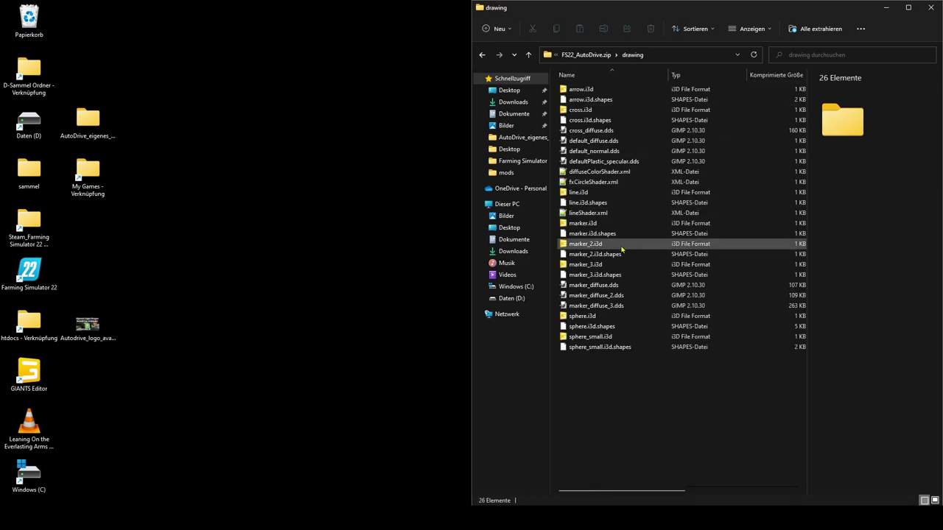
# - Copy marker_diffuse.dds, marker_diffuse_2.dds and marker_diffuse_3.dds from the archive to the desktop and return to the AutoDrive_eigenes_logo folder
pyautogui.click(602, 307)
pyautogui.keyDown('ctrl'); pyautogui.click(604, 298); pyautogui.keyUp('ctrl')
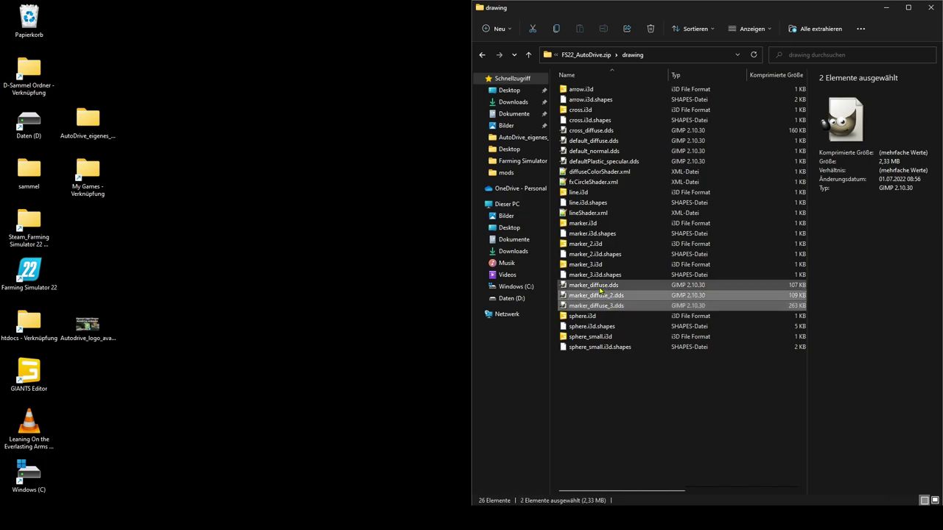
pyautogui.keyDown('ctrl'); pyautogui.click(601, 288); pyautogui.keyUp('ctrl')
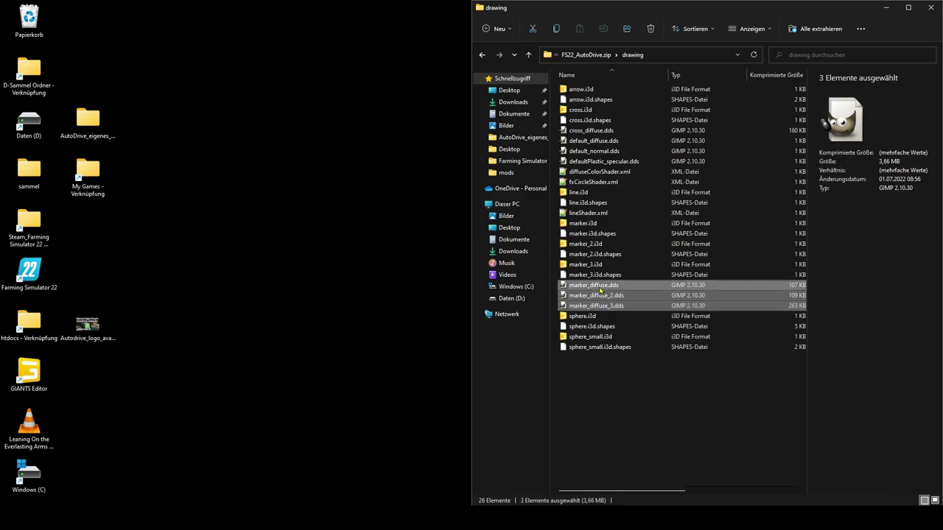
pyautogui.rightClick(601, 291)
pyautogui.click(609, 309)
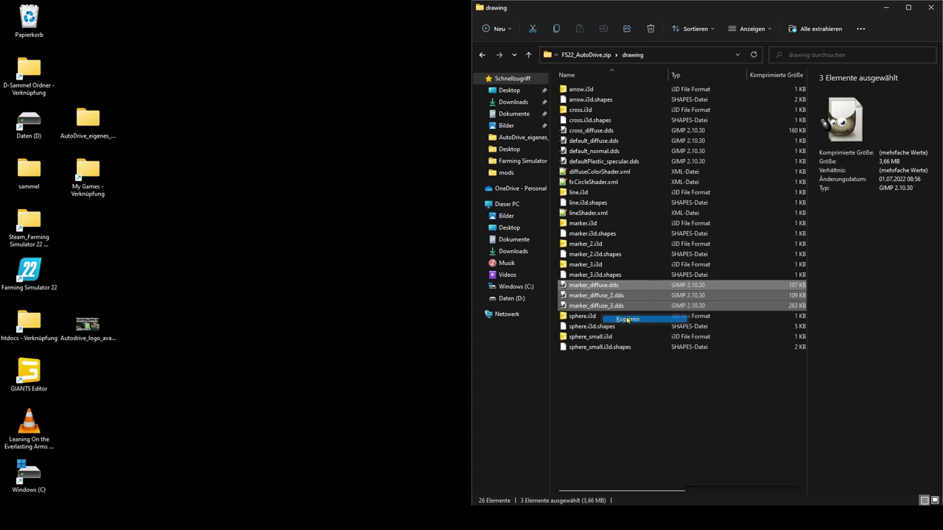
pyautogui.rightClick(95, 44)
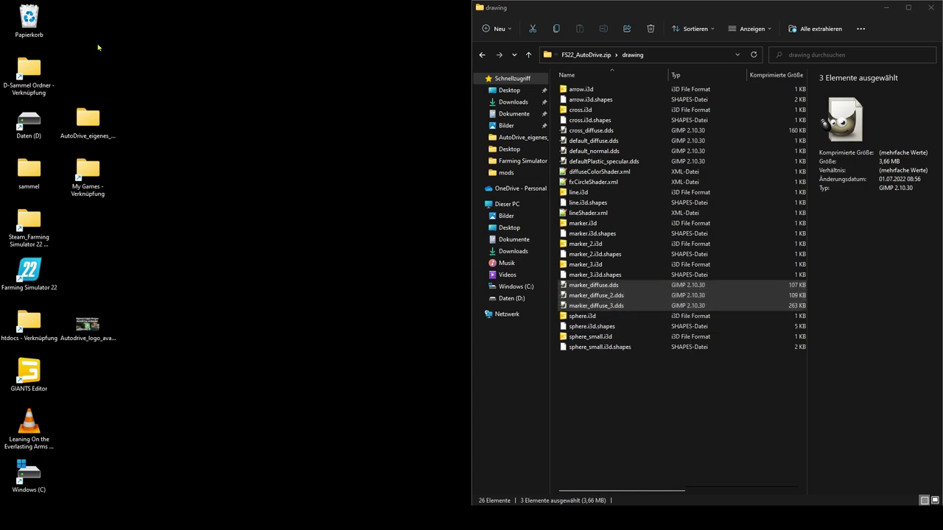
pyautogui.click(108, 53)
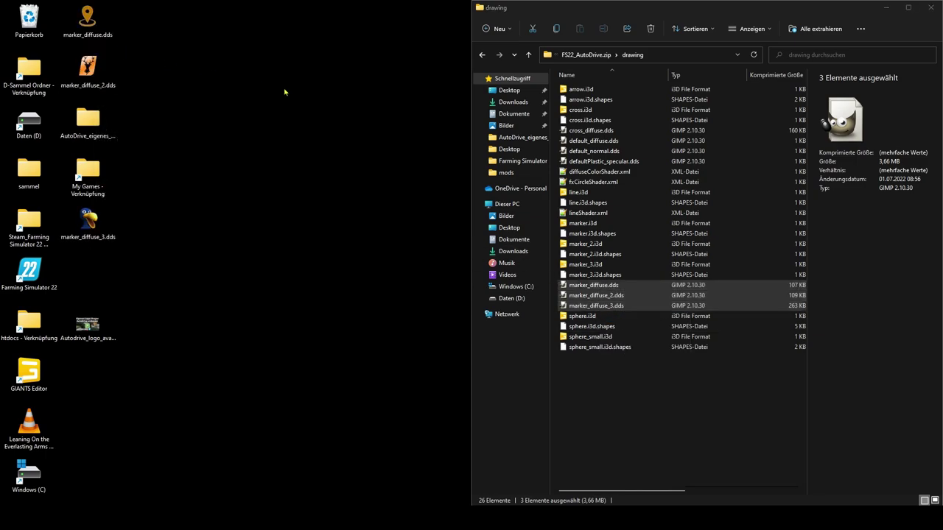
pyautogui.click(481, 55)
pyautogui.click(482, 56)
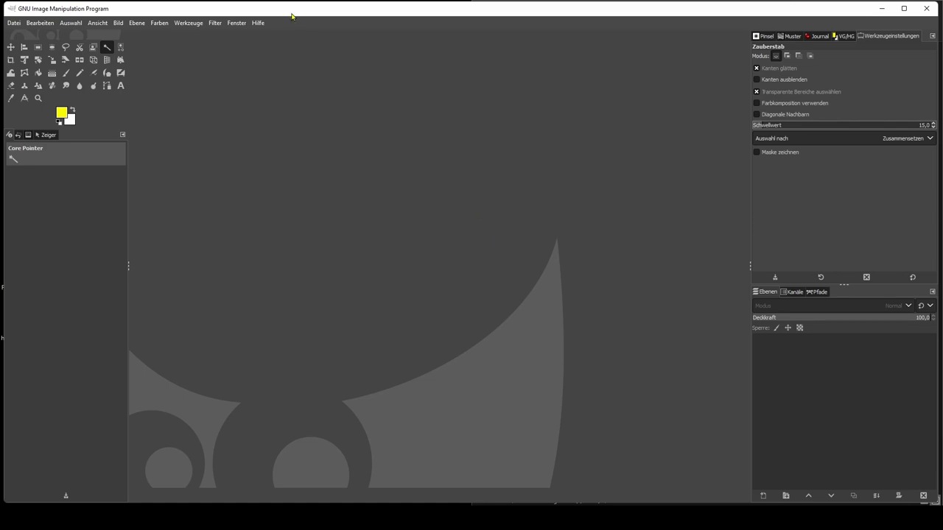
# - Open marker_diffuse.dds from the desktop in GIMP, with mipmaps and automatic decoding enabled
pyautogui.moveTo(287, 12); pyautogui.dragTo(485, 9)
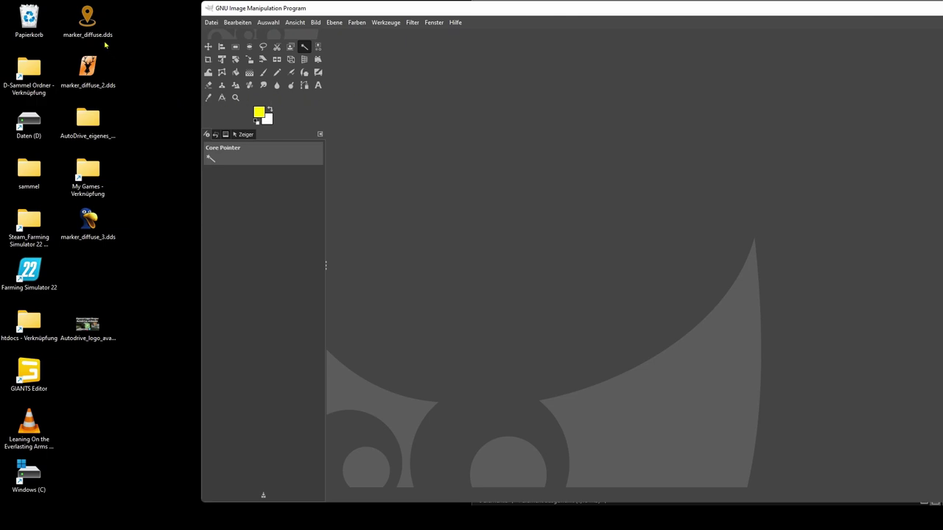
pyautogui.moveTo(89, 38); pyautogui.dragTo(472, 185)
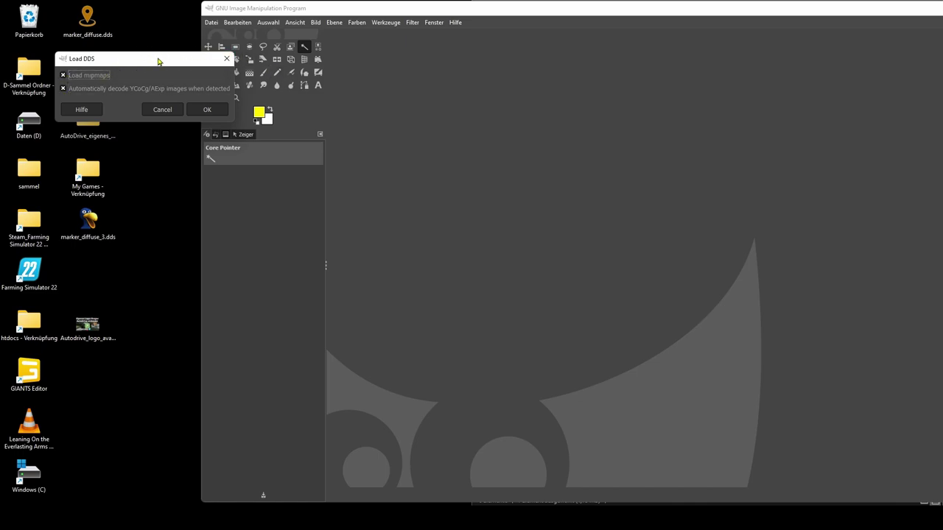
pyautogui.click(207, 109)
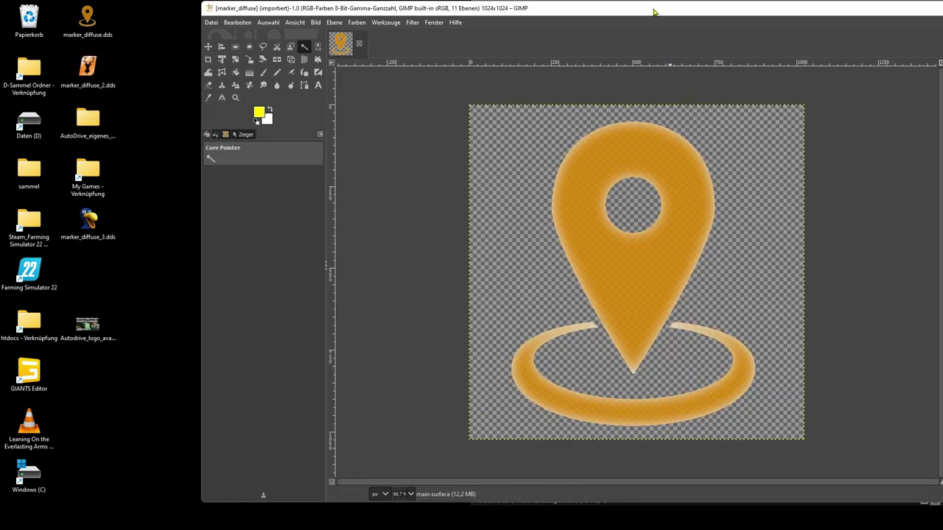
# - Add avakat_rkiunx_youTube_Top.png from the AutoDrive_eigenes_logo folder to the marker image as a new layer and maximize the GIMP window
pyautogui.moveTo(654, 11); pyautogui.dragTo(556, 157)
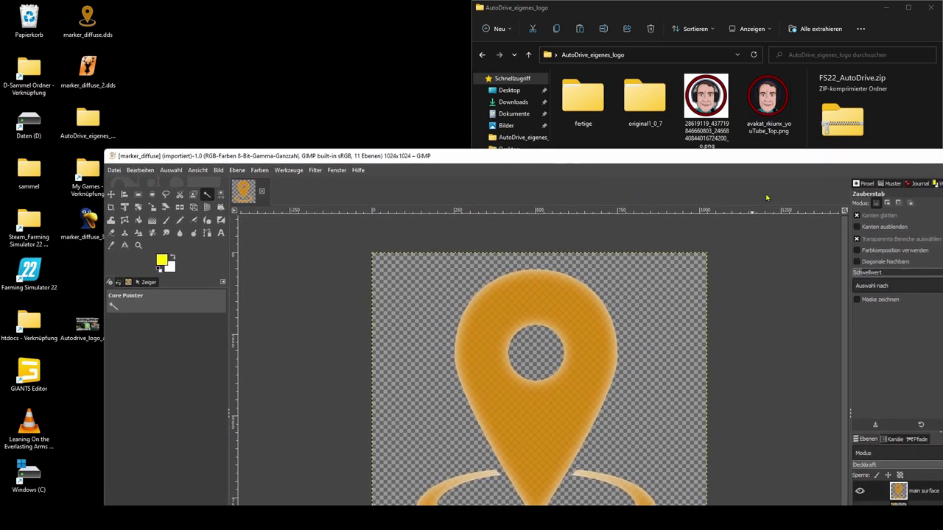
pyautogui.click(767, 100)
pyautogui.moveTo(781, 255); pyautogui.dragTo(540, 397)
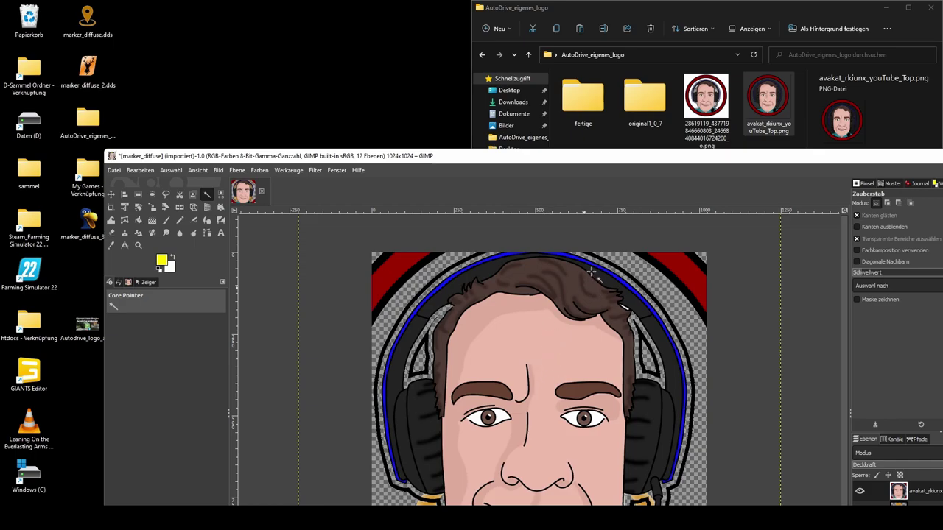
pyautogui.moveTo(586, 157); pyautogui.dragTo(402, 156)
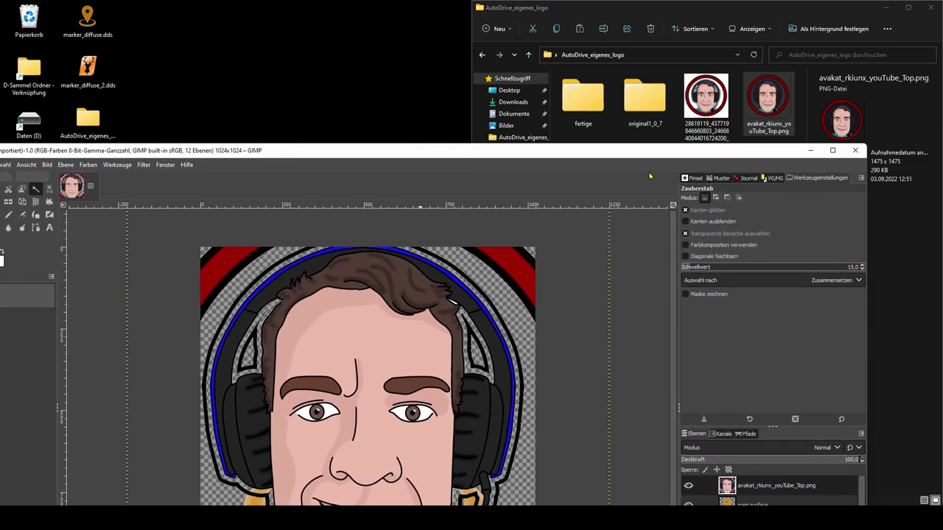
pyautogui.click(828, 153)
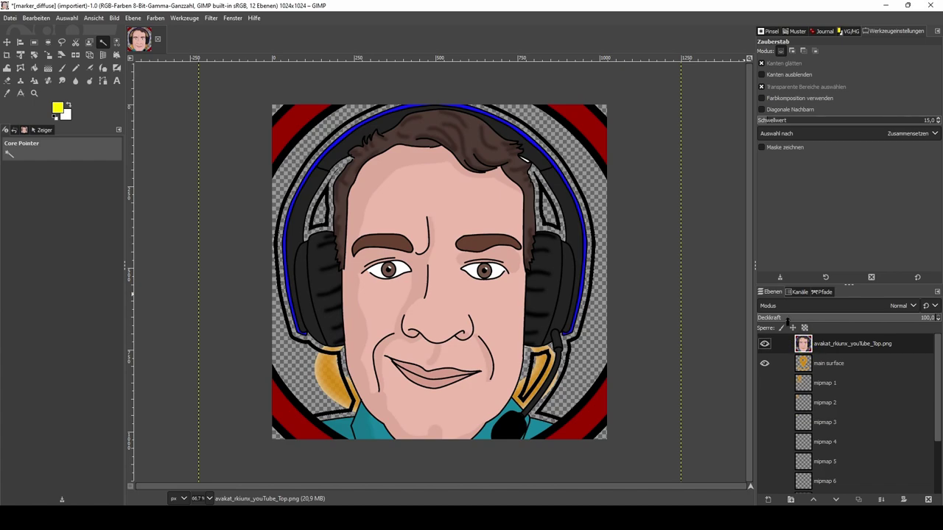
# - Scale the avatar layer down proportionally to the 1024 x 1024 px size of the canvas
pyautogui.click(133, 19)
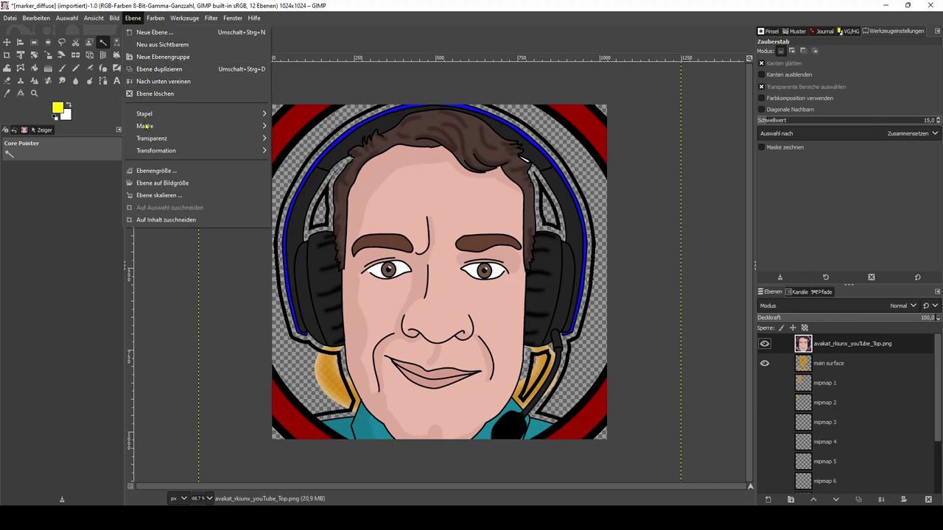
pyautogui.click(153, 194)
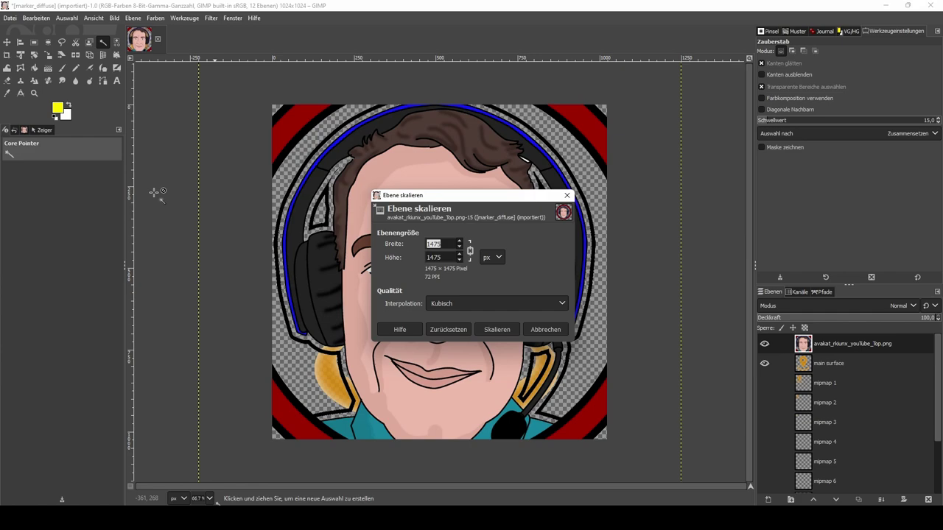
pyautogui.click(470, 251)
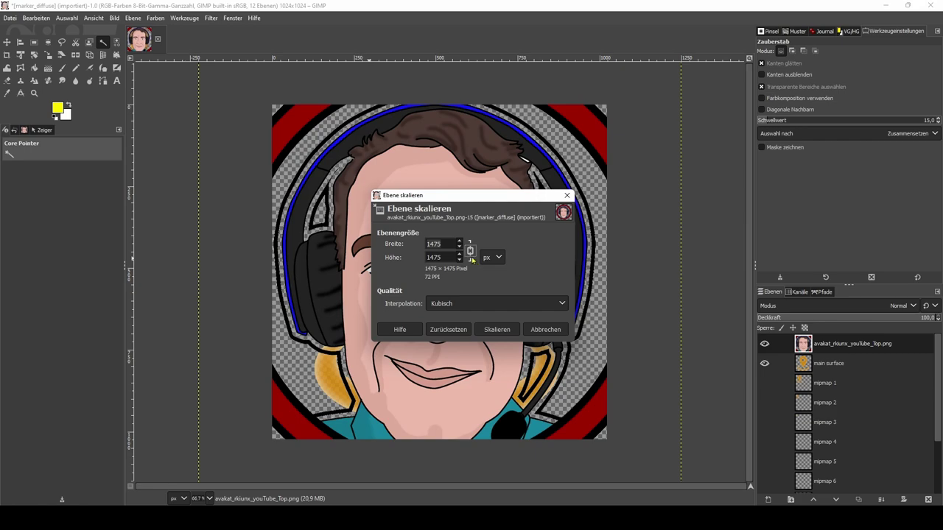
pyautogui.doubleClick(442, 244)
pyautogui.write('1')
pyautogui.press('Tab')
pyautogui.click(496, 329)
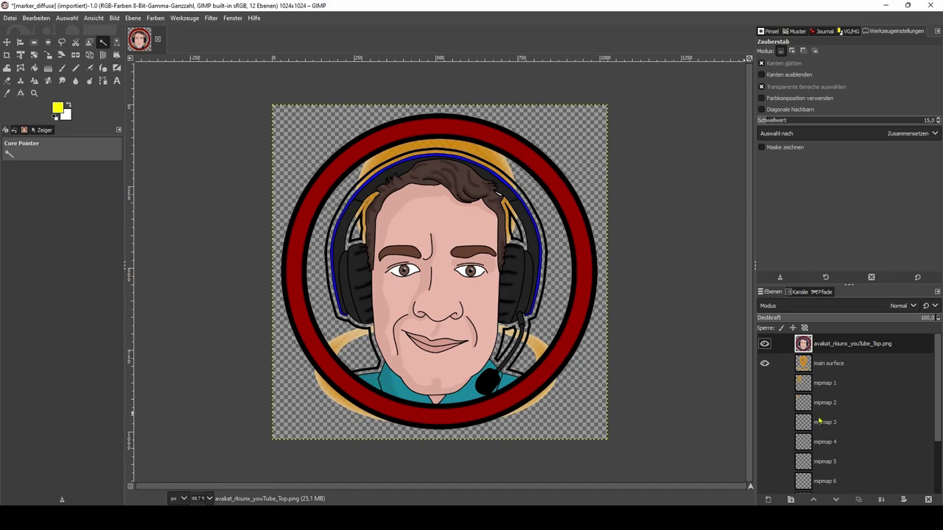
# - Delete the main surface layer and the mipmap 1 to mipmap 10 layers, keeping only the avatar layer
pyautogui.click(806, 364)
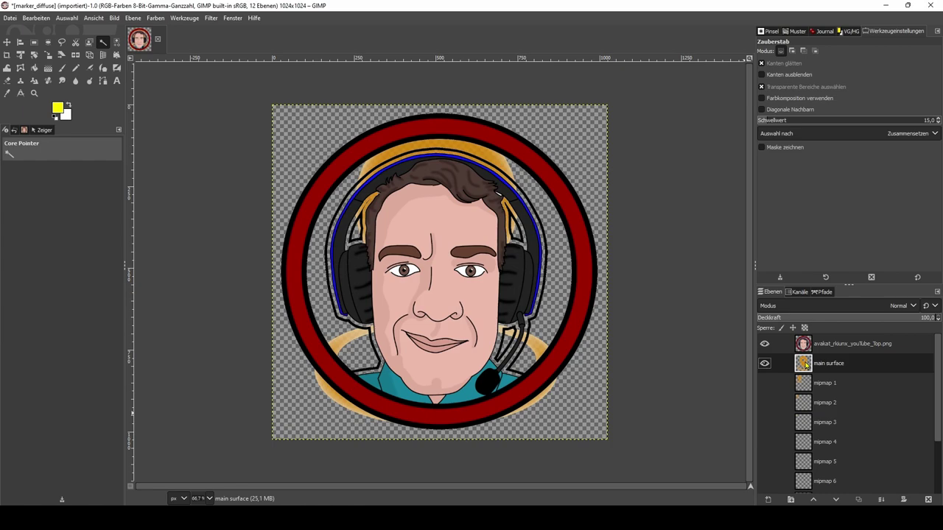
pyautogui.click(928, 500)
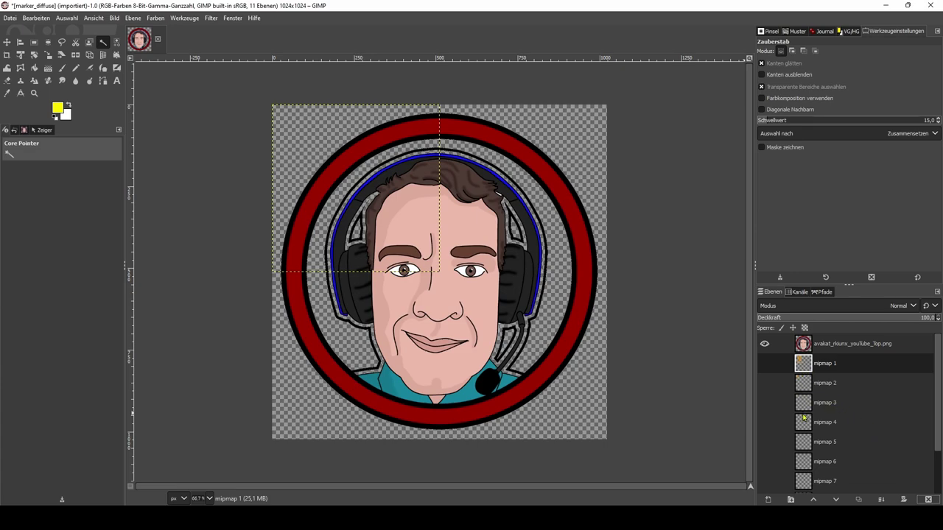
pyautogui.scroll(-1, 804, 467)
pyautogui.scroll(1, 804, 467)
pyautogui.click(928, 499)
pyautogui.click(929, 499)
pyautogui.click(928, 500)
pyautogui.click(928, 500)
pyautogui.click(928, 499)
pyautogui.click(928, 499)
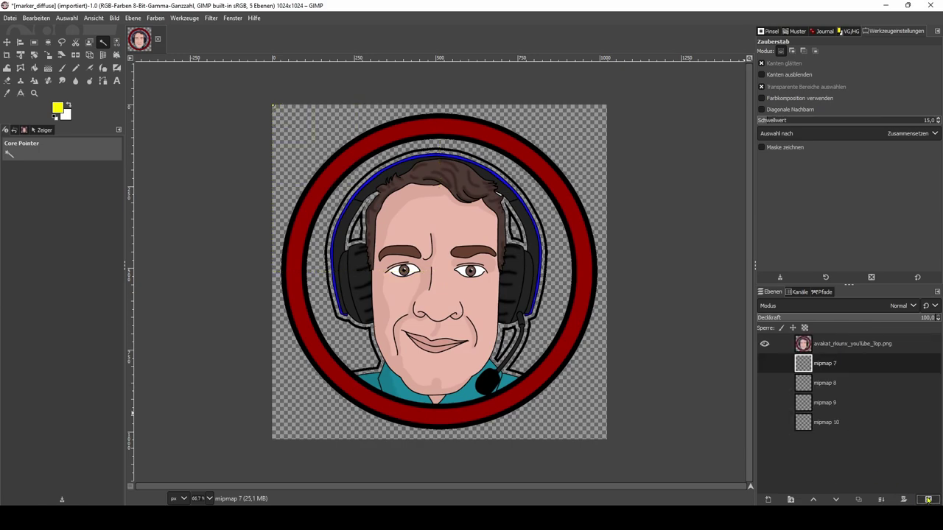
pyautogui.click(928, 499)
pyautogui.click(928, 500)
pyautogui.click(929, 500)
pyautogui.click(928, 500)
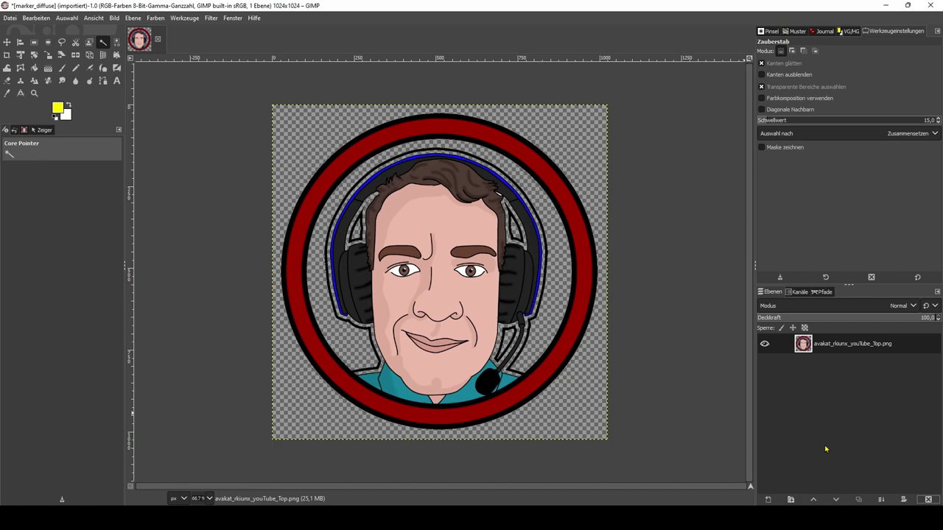
pyautogui.hotkey('ctrl', 'z')
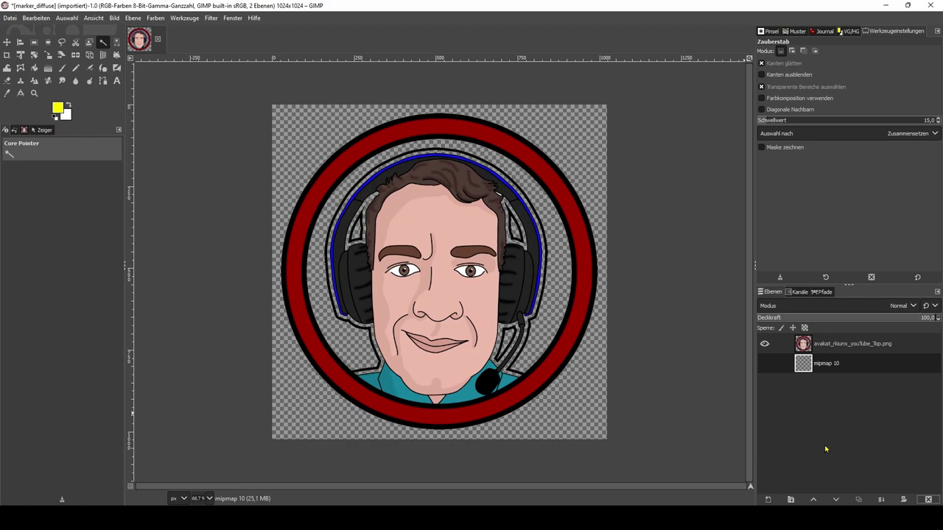
pyautogui.click(927, 500)
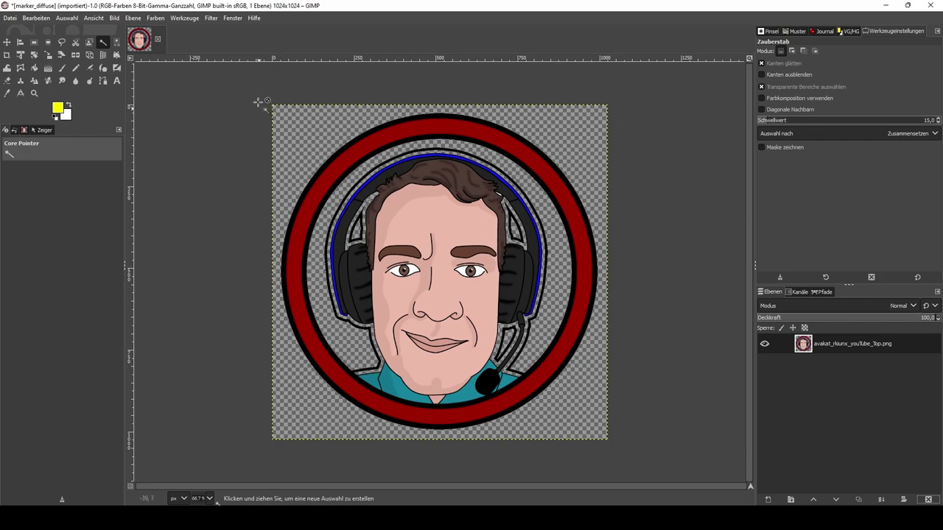
# - Overwrite marker_diffuse.dds with the edited image and close it, discarding the unsaved project changes
pyautogui.click(9, 17)
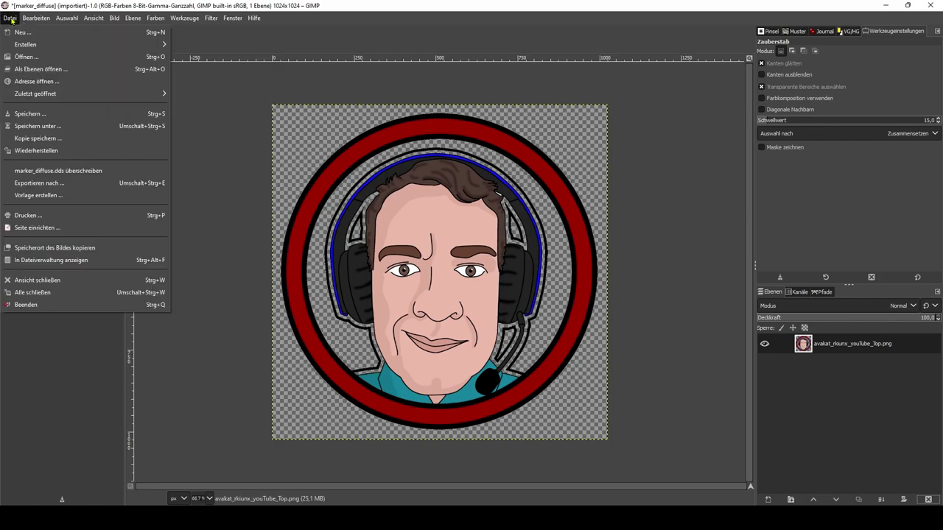
pyautogui.click(59, 174)
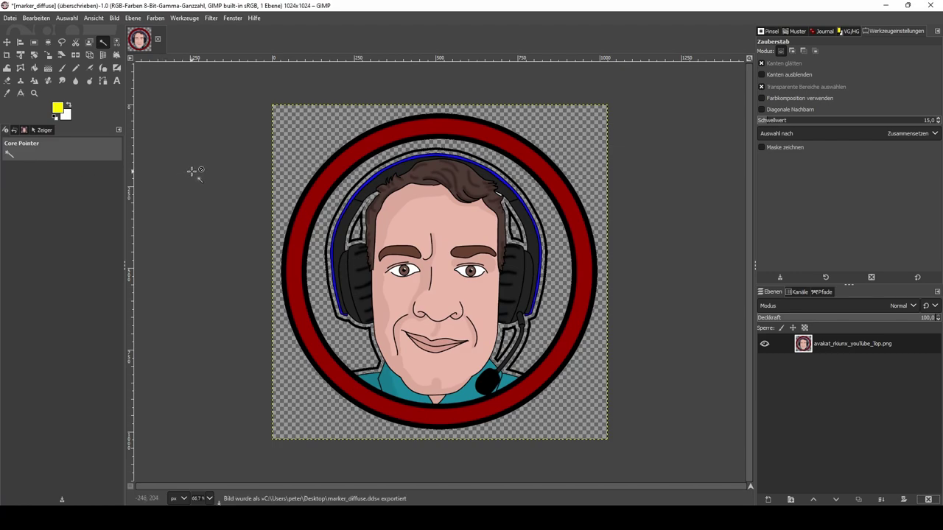
pyautogui.click(157, 41)
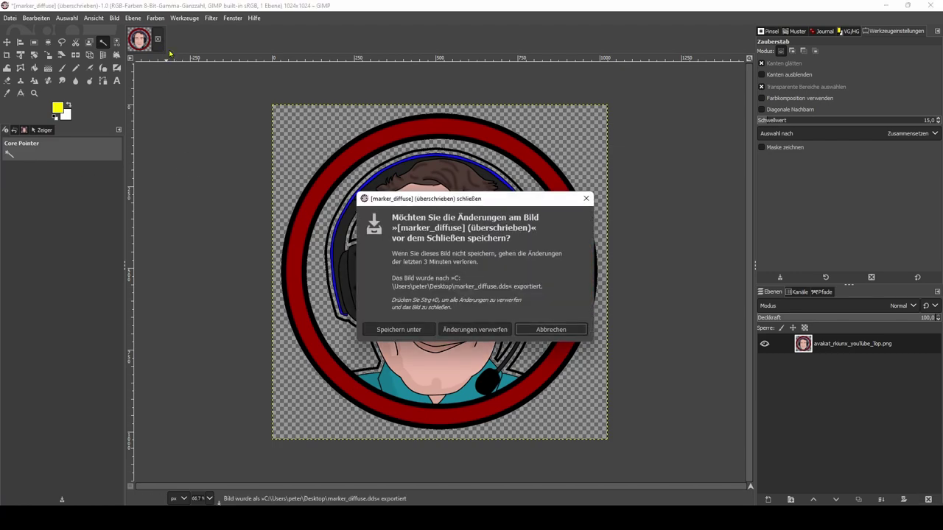
pyautogui.click(475, 329)
# - Restore the GIMP window to a smaller size and open marker_diffuse_3.dds from the desktop with its mipmaps loaded
pyautogui.moveTo(474, 4); pyautogui.dragTo(640, 24)
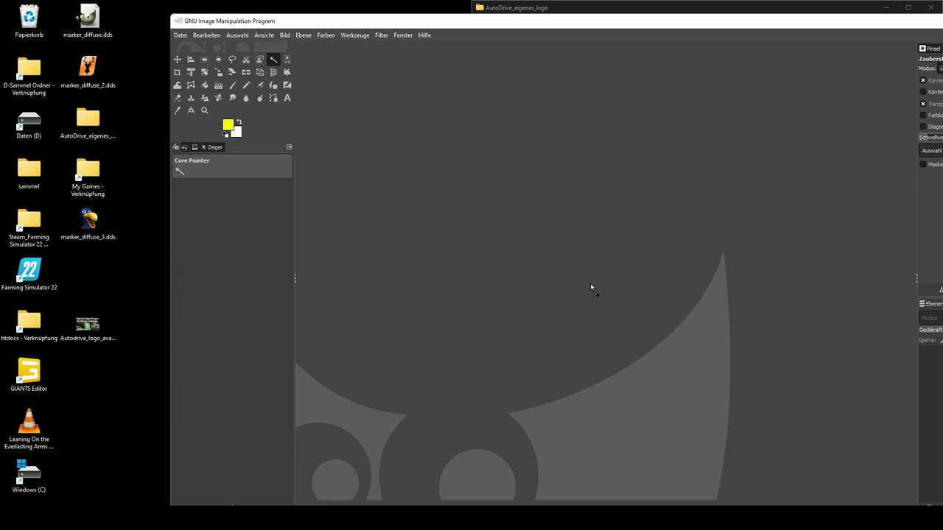
pyautogui.moveTo(575, 274); pyautogui.dragTo(579, 271)
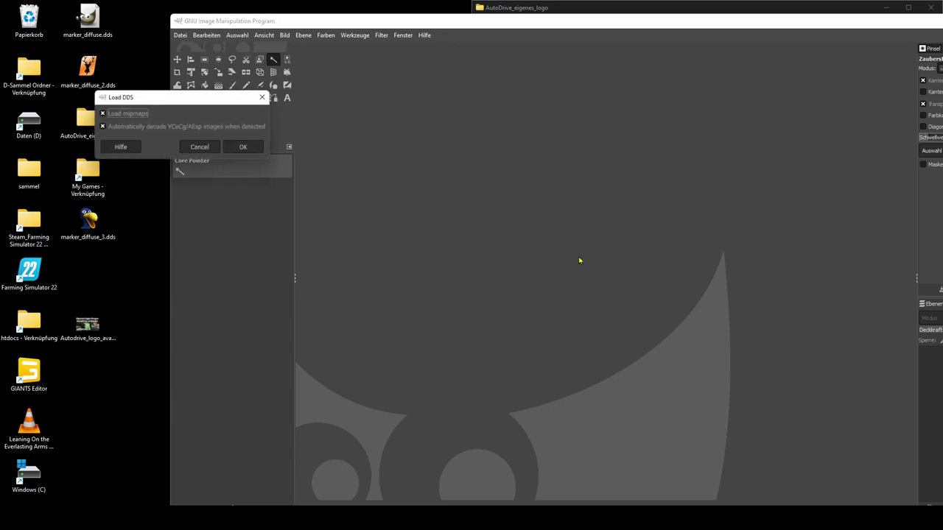
pyautogui.click(244, 148)
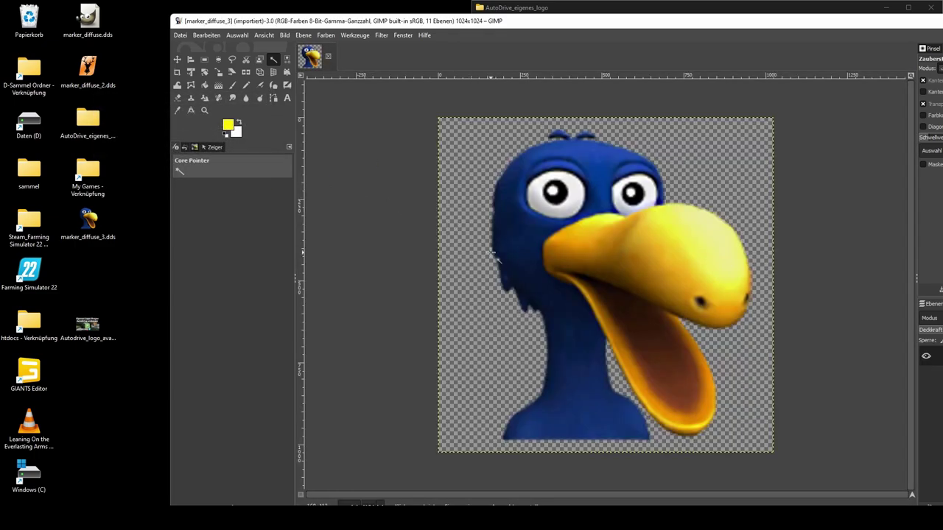
# - Add IMG-20220904-WA0000.jpg from the AutoDrive_eigenes_logo folder to the marker image as a new layer and maximize the GIMP window
pyautogui.moveTo(600, 27); pyautogui.dragTo(541, 207)
pyautogui.click(643, 173)
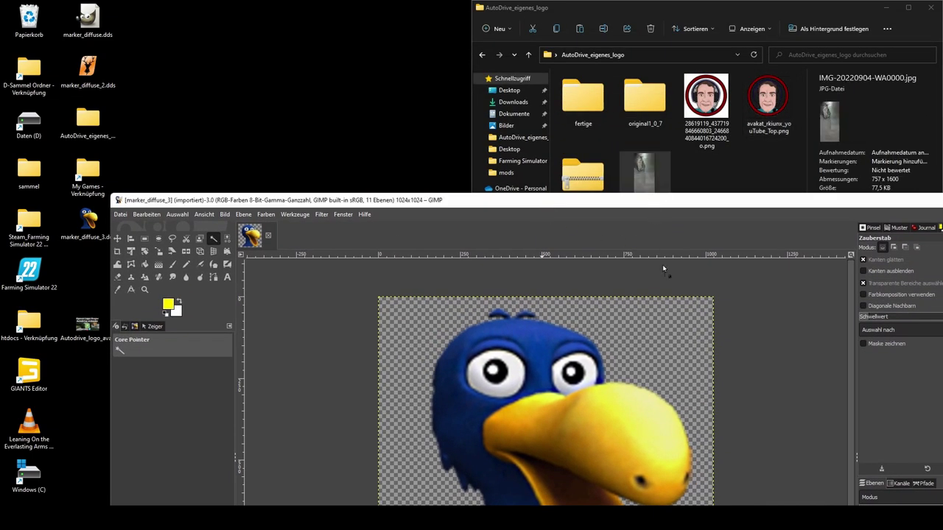
pyautogui.moveTo(547, 415); pyautogui.dragTo(547, 415)
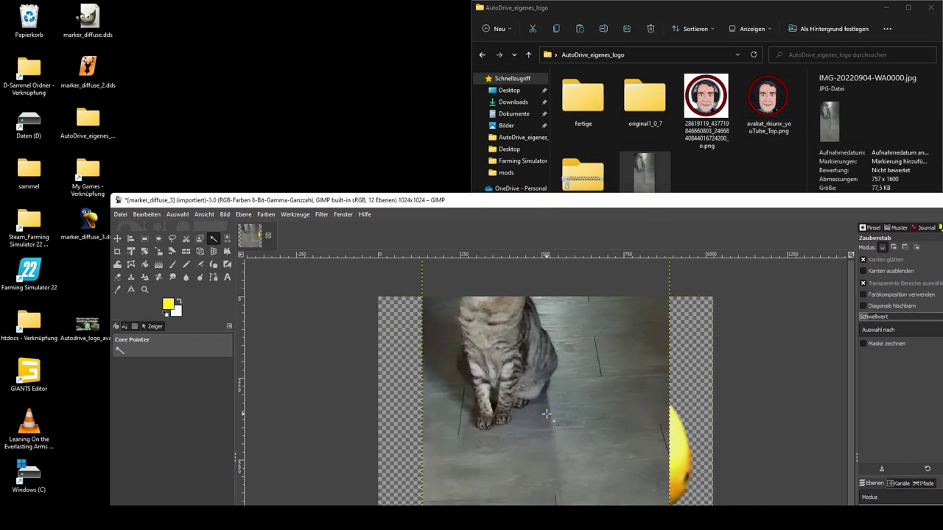
pyautogui.moveTo(529, 203); pyautogui.dragTo(490, 25)
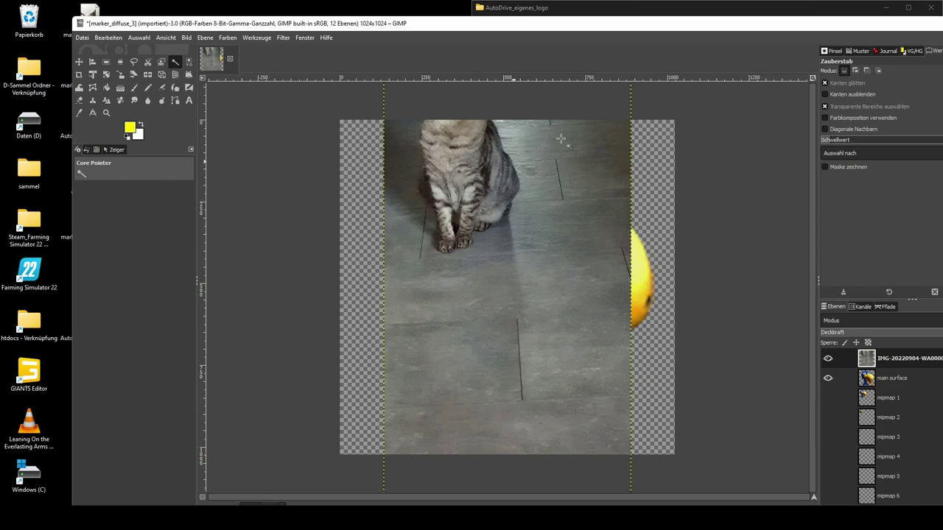
pyautogui.doubleClick(800, 26)
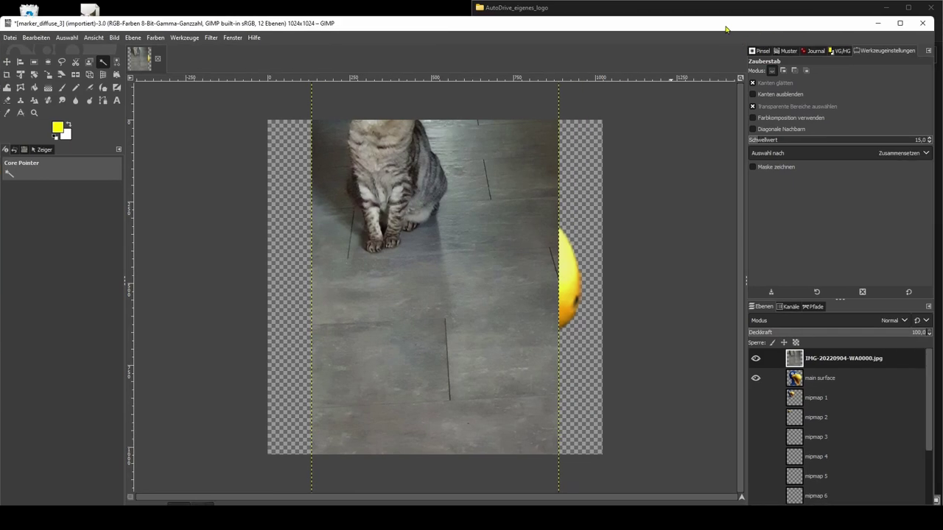
pyautogui.click(901, 23)
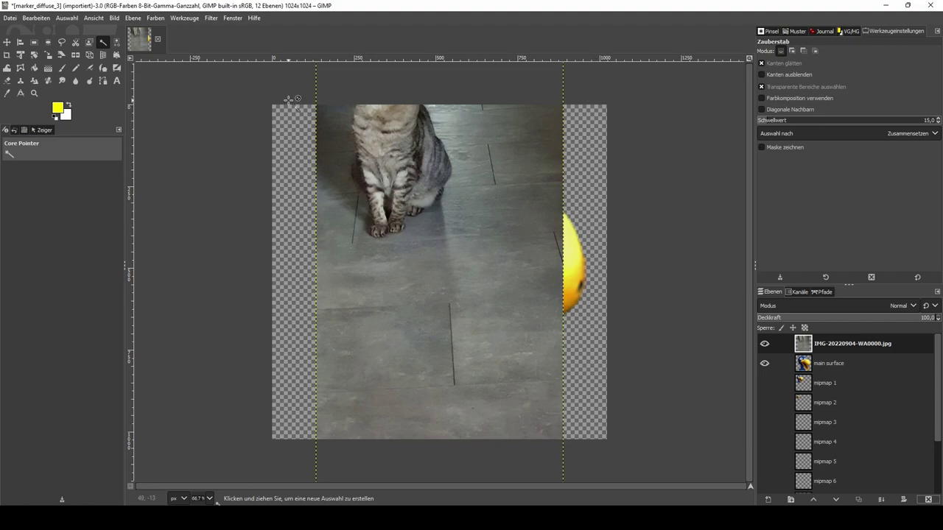
# - Move the cat photo layer down until the whole cat, including its head, lies within the canvas
pyautogui.click(6, 43)
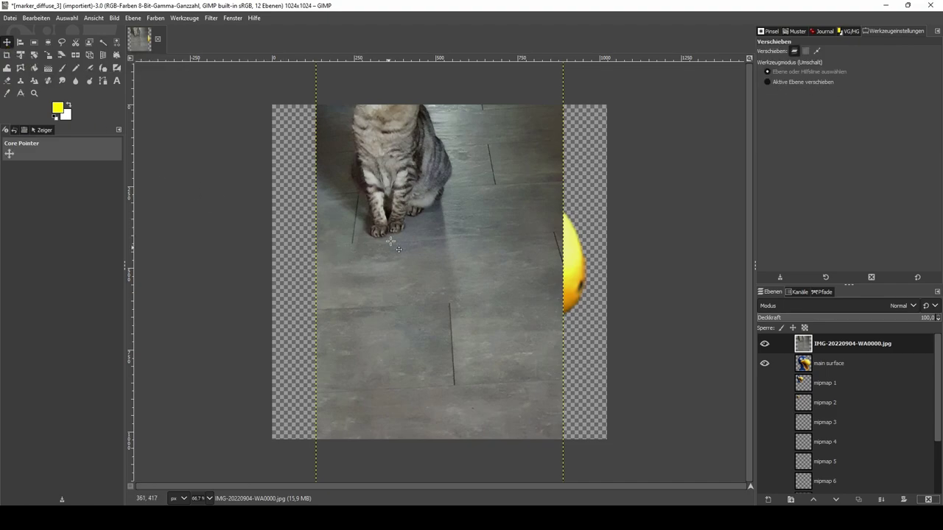
pyautogui.moveTo(438, 228); pyautogui.dragTo(427, 325)
pyautogui.moveTo(404, 265); pyautogui.dragTo(402, 240)
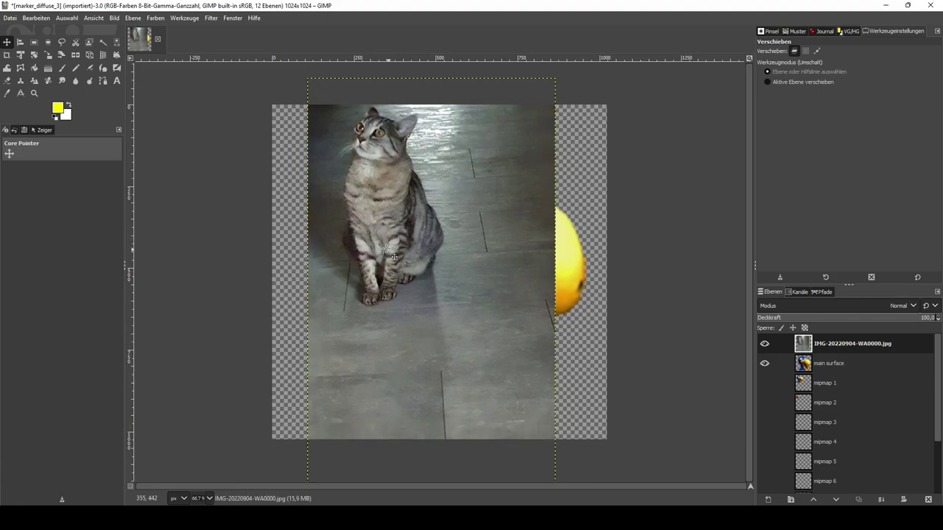
# - Scale the cat photo layer proportionally to a height of 2000 px and reposition it so the whole cat fits on the canvas
pyautogui.click(134, 19)
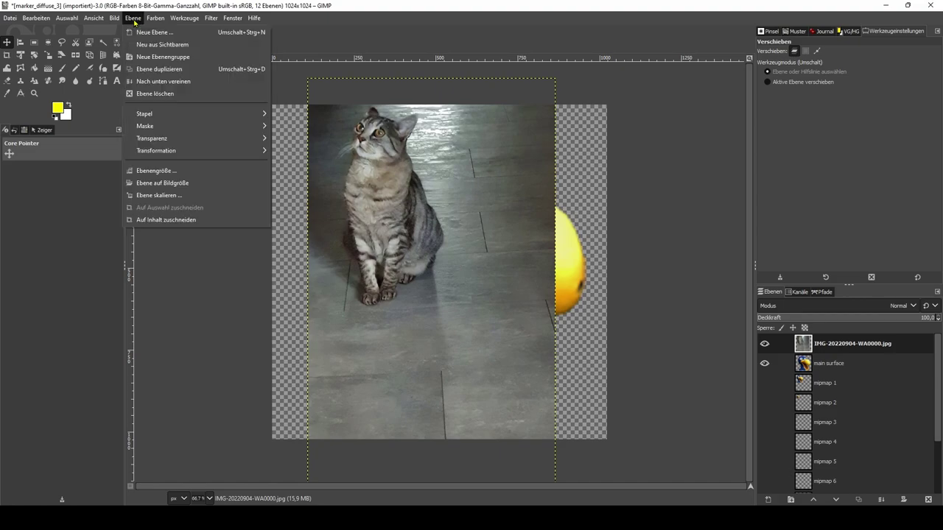
pyautogui.click(162, 196)
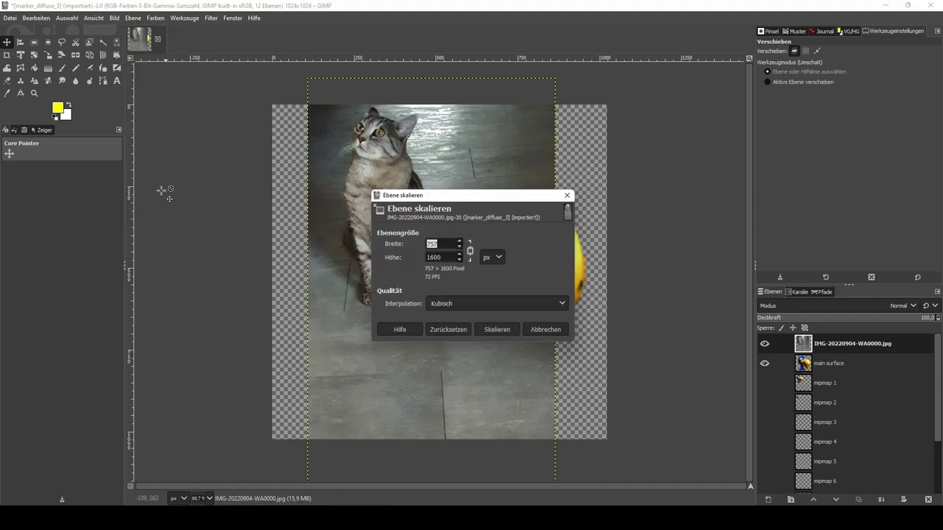
pyautogui.click(449, 259)
pyautogui.doubleClick(426, 258)
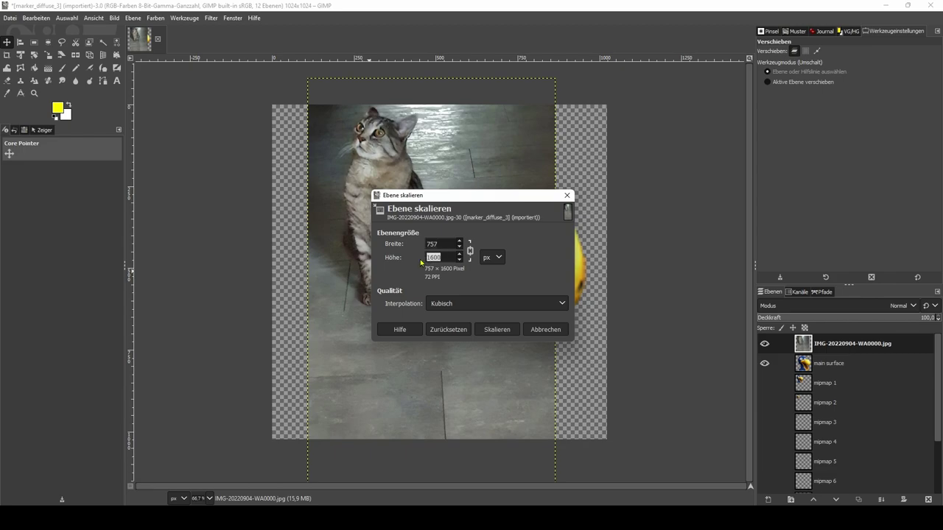
pyautogui.write('2000')
pyautogui.press('Tab')
pyautogui.click(495, 327)
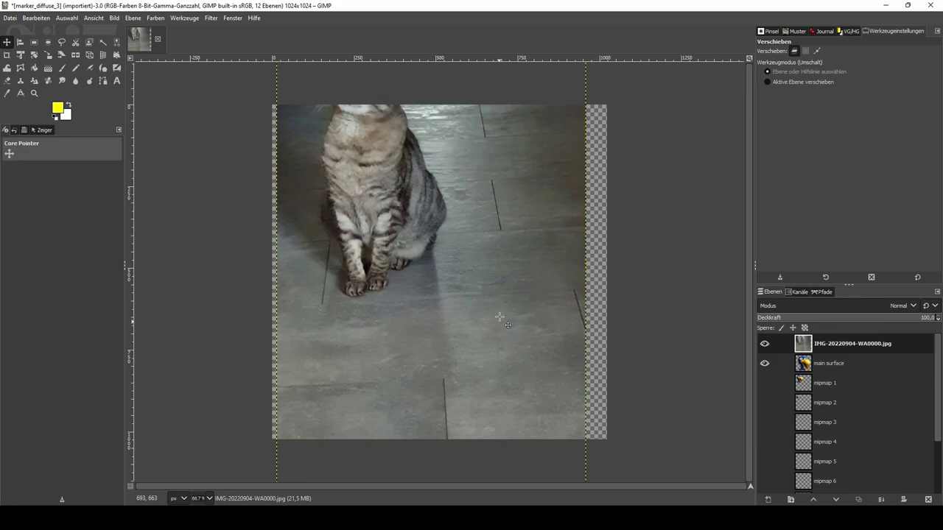
pyautogui.moveTo(404, 168); pyautogui.dragTo(415, 246)
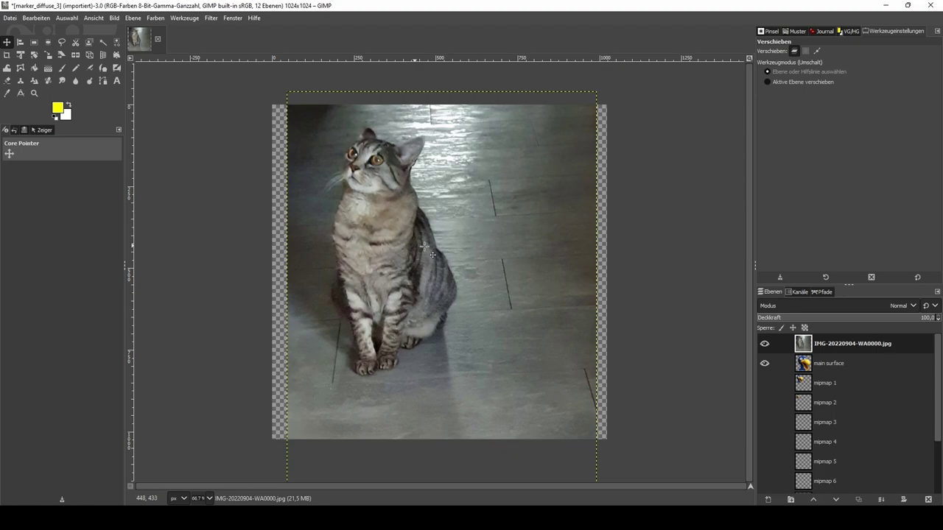
# - Draw a rectangular selection around the cat and tighten its edges to about 521 x 973 px
pyautogui.click(33, 43)
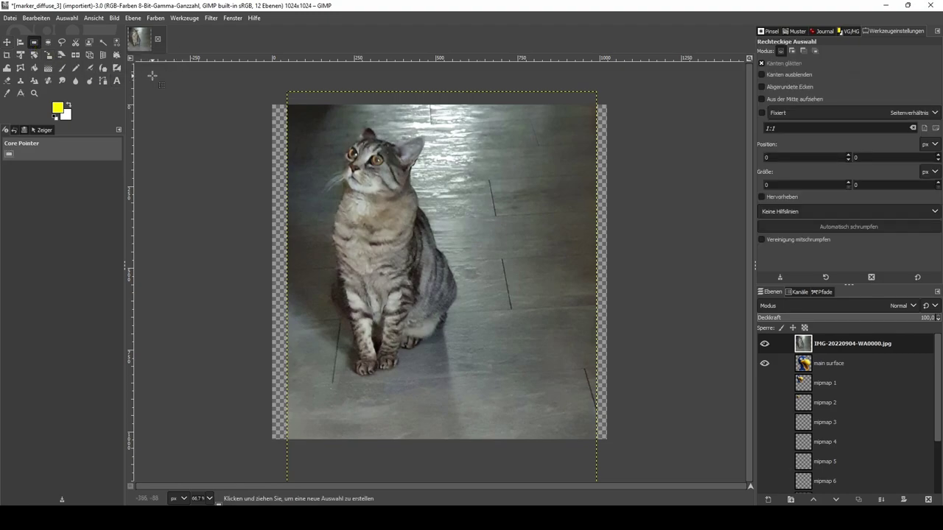
pyautogui.moveTo(239, 72); pyautogui.dragTo(643, 405)
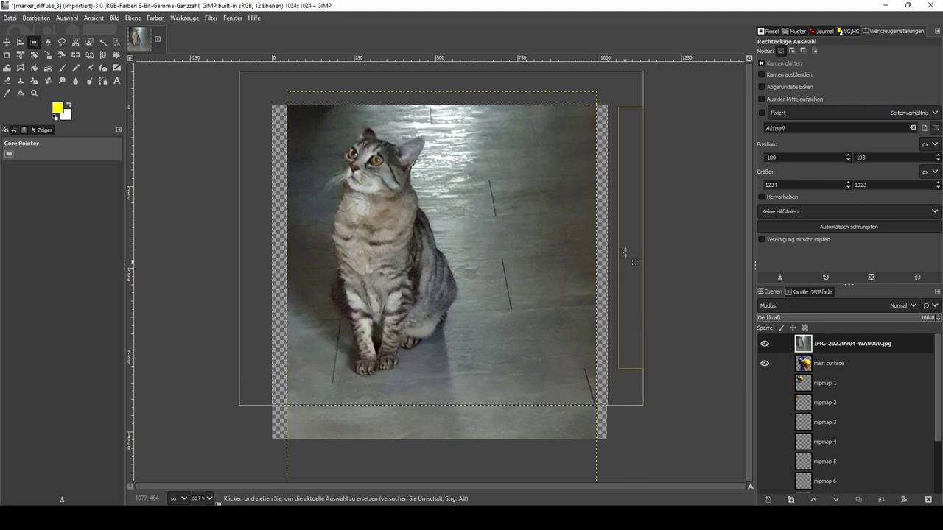
pyautogui.moveTo(628, 251); pyautogui.dragTo(455, 274)
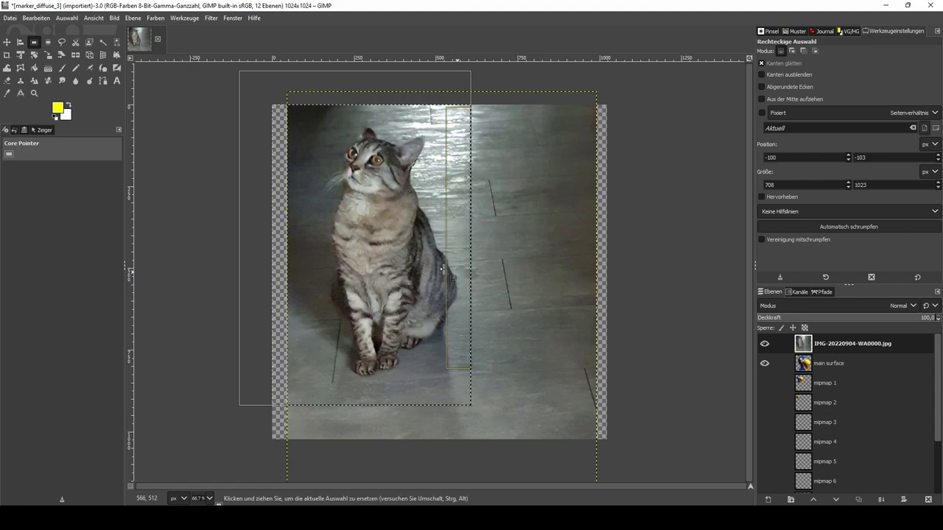
pyautogui.moveTo(250, 243); pyautogui.dragTo(311, 247)
pyautogui.moveTo(376, 90)
pyautogui.mouseDown()
pyautogui.moveTo(376, 122)
pyautogui.moveTo(375, 106)
pyautogui.mouseUp()
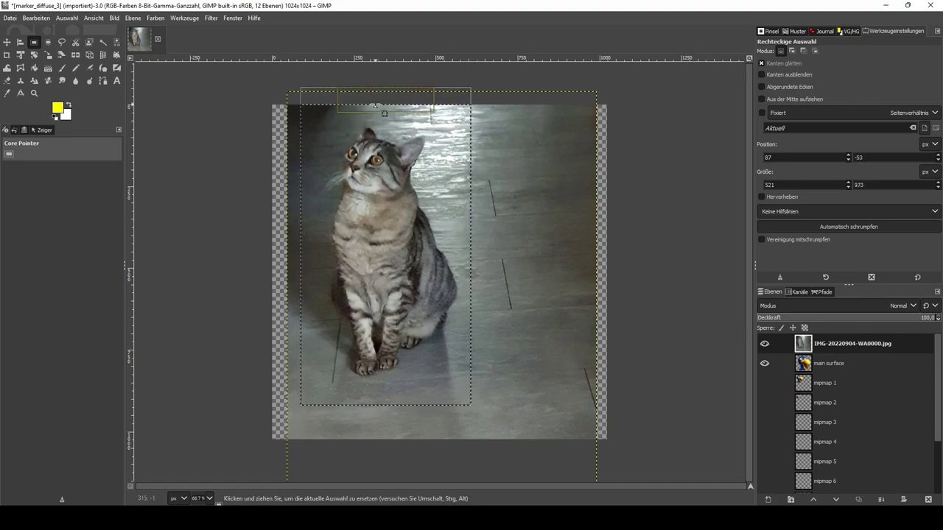
# - Copy the selected cat area, paste it, and turn the floating selection into a new layer
pyautogui.press('ctrl')
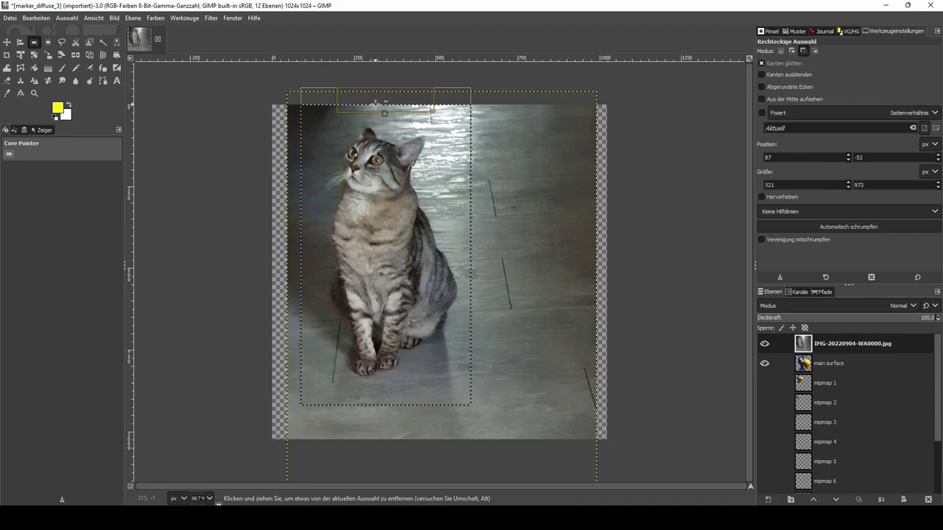
pyautogui.hotkey('ctrl', 'c')
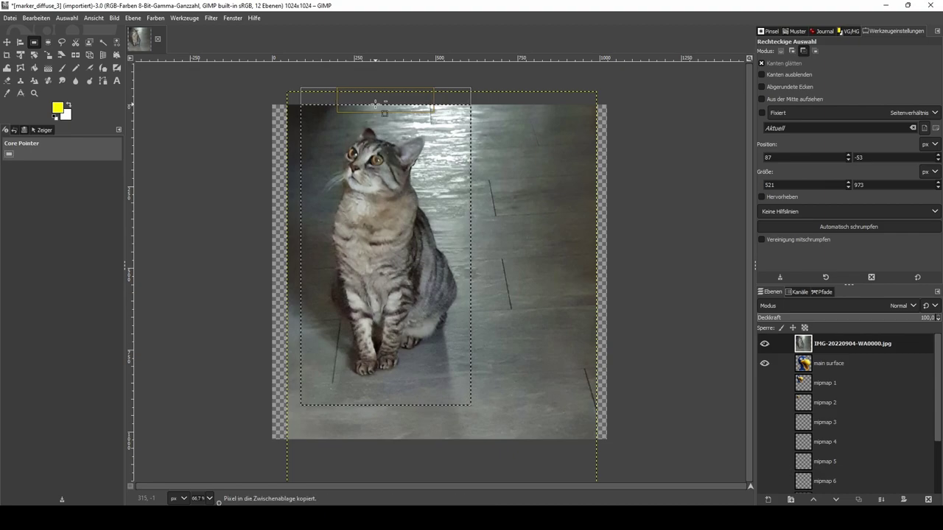
pyautogui.hotkey('ctrl', 'v')
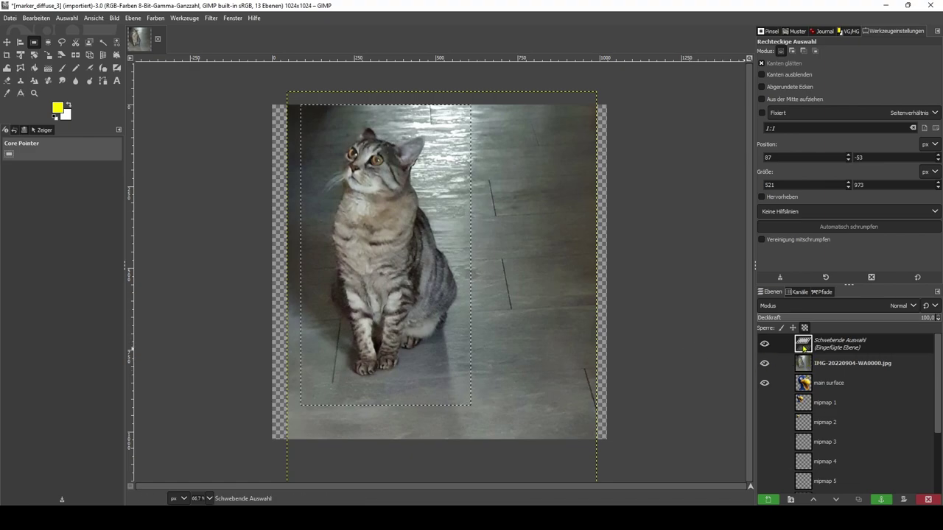
pyautogui.rightClick(804, 344)
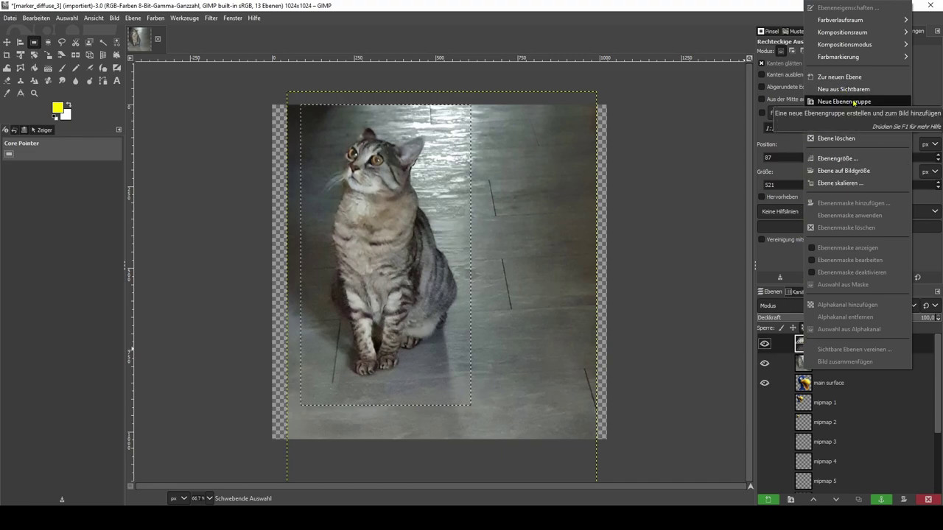
pyautogui.click(839, 76)
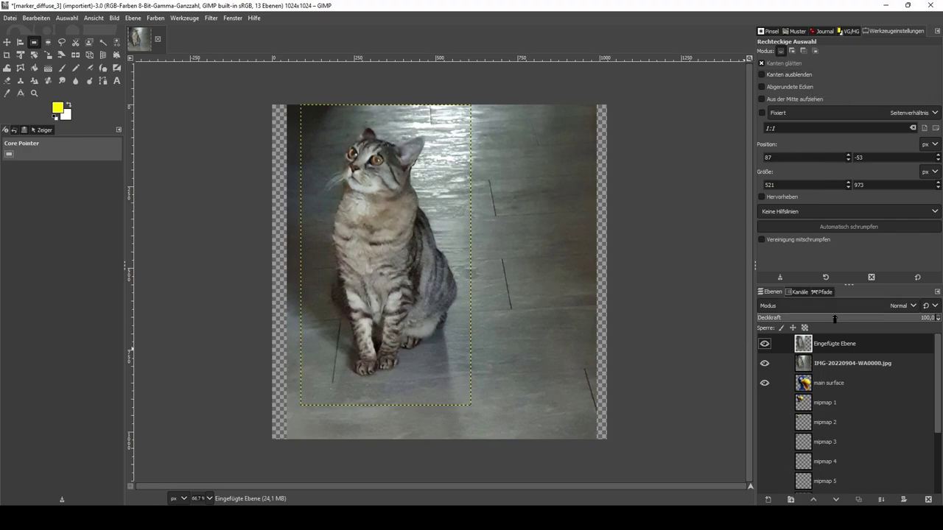
# - Delete the original photo, main surface and all mipmap layers, and move the remaining cat cutout to the middle of the canvas
pyautogui.click(817, 370)
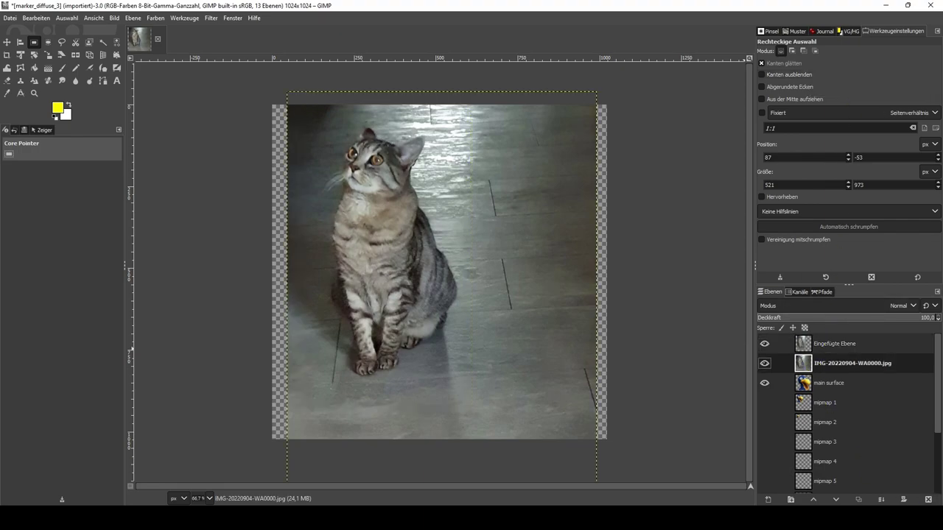
pyautogui.click(928, 499)
pyautogui.click(928, 499)
pyautogui.click(928, 499)
pyautogui.click(928, 499)
pyautogui.click(928, 499)
pyautogui.click(928, 499)
pyautogui.click(928, 500)
pyautogui.click(928, 499)
pyautogui.click(928, 500)
pyautogui.click(928, 499)
pyautogui.click(928, 499)
pyautogui.click(928, 499)
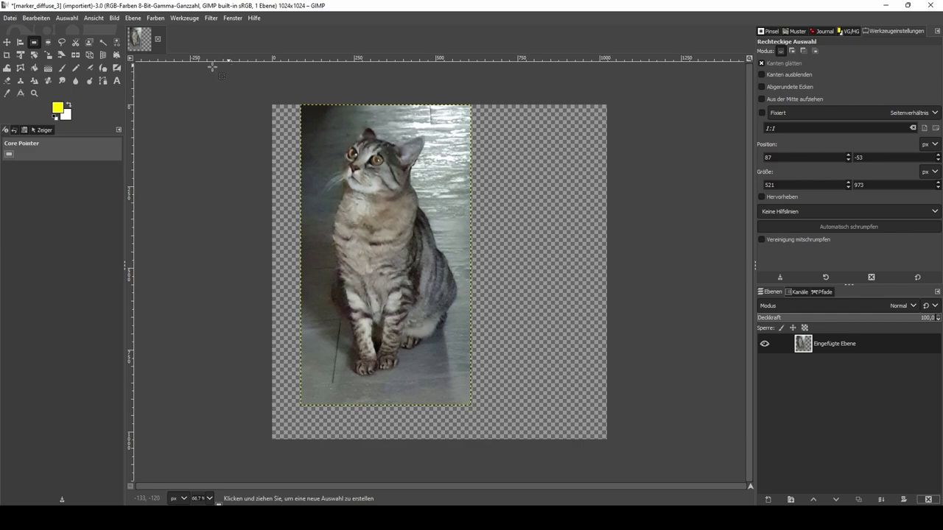
pyautogui.click(8, 42)
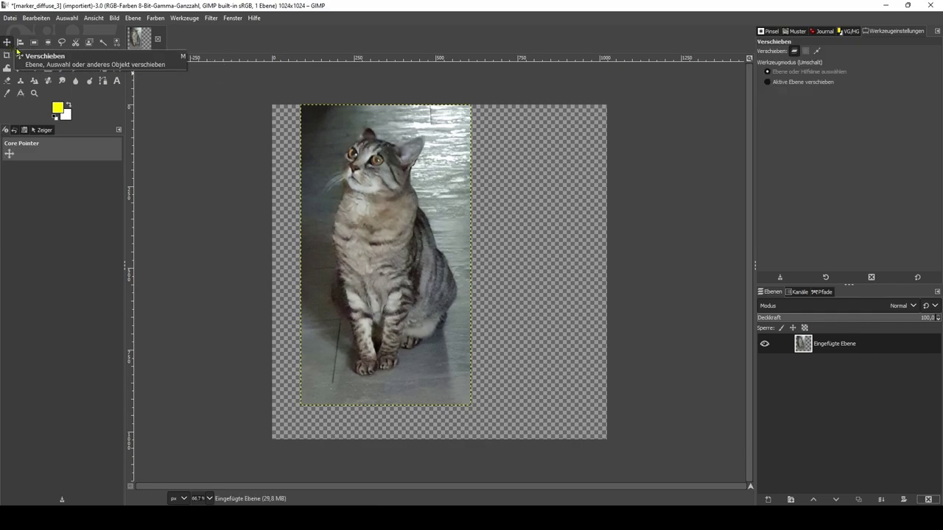
pyautogui.moveTo(369, 215); pyautogui.dragTo(431, 234)
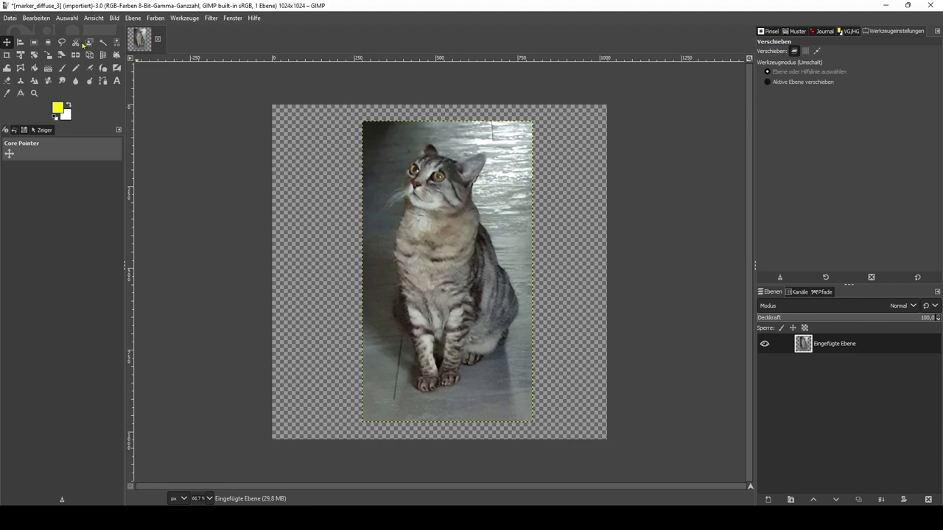
# - Overwrite marker_diffuse_3.dds with the cat image, close it without saving the project changes, and quit GIMP
pyautogui.click(10, 18)
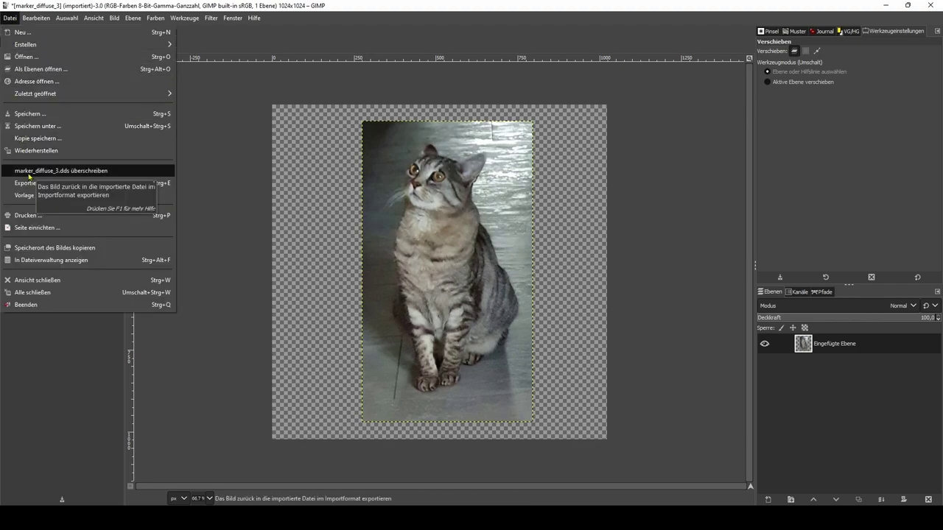
pyautogui.click(30, 171)
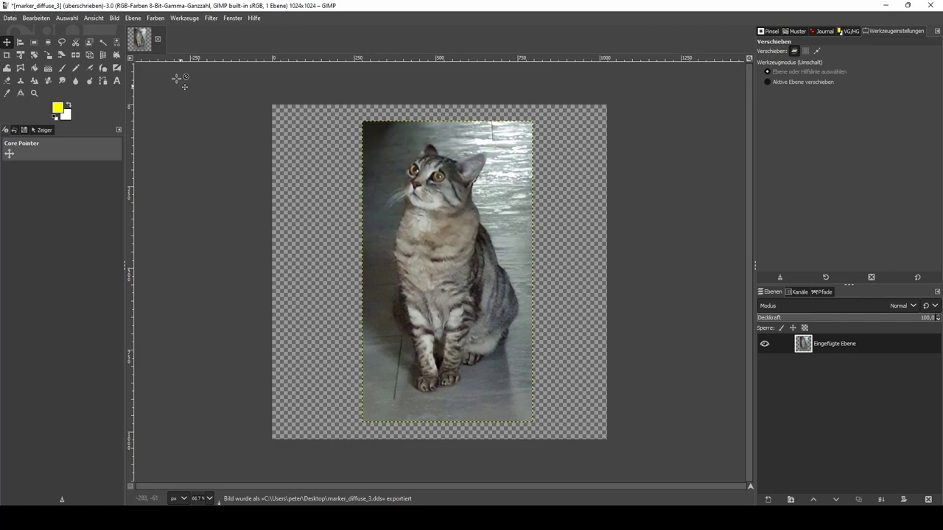
pyautogui.click(157, 39)
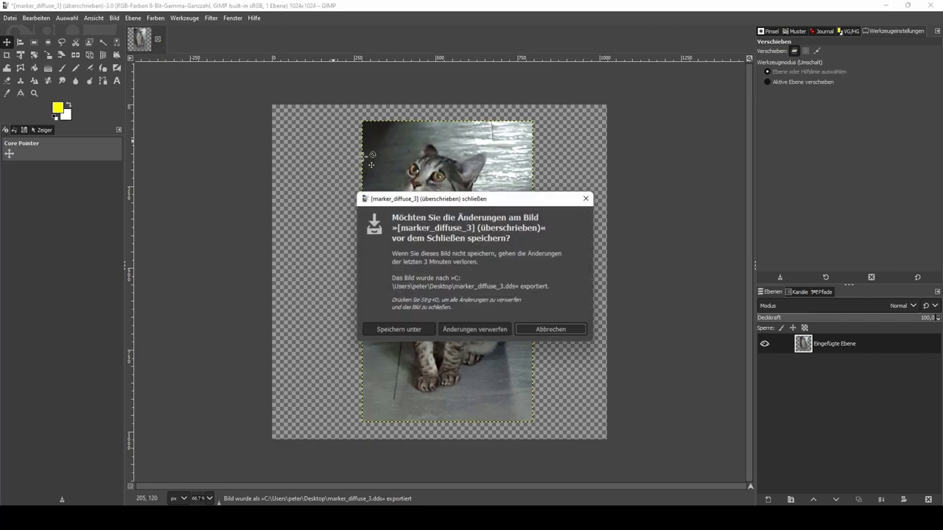
pyautogui.click(492, 330)
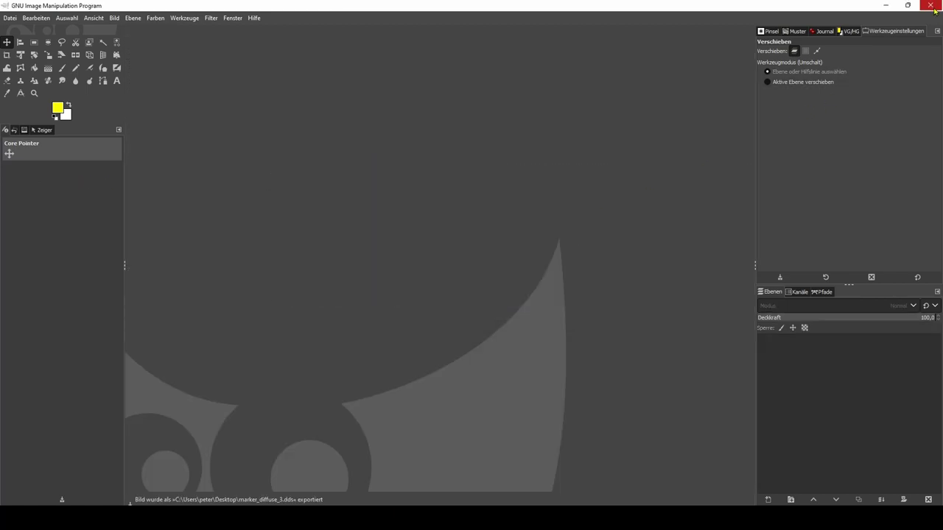
pyautogui.click(932, 7)
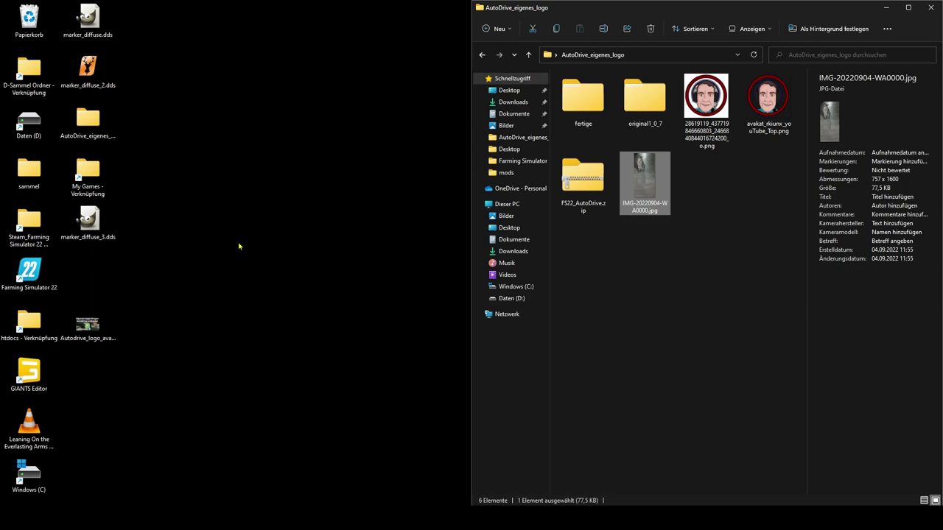
# - Open the drawing folder inside FS22_AutoDrive.zip and copy marker_diffuse.dds, marker_diffuse_2.dds and marker_diffuse_3.dds from the desktop
pyautogui.doubleClick(583, 183)
pyautogui.doubleClick(579, 90)
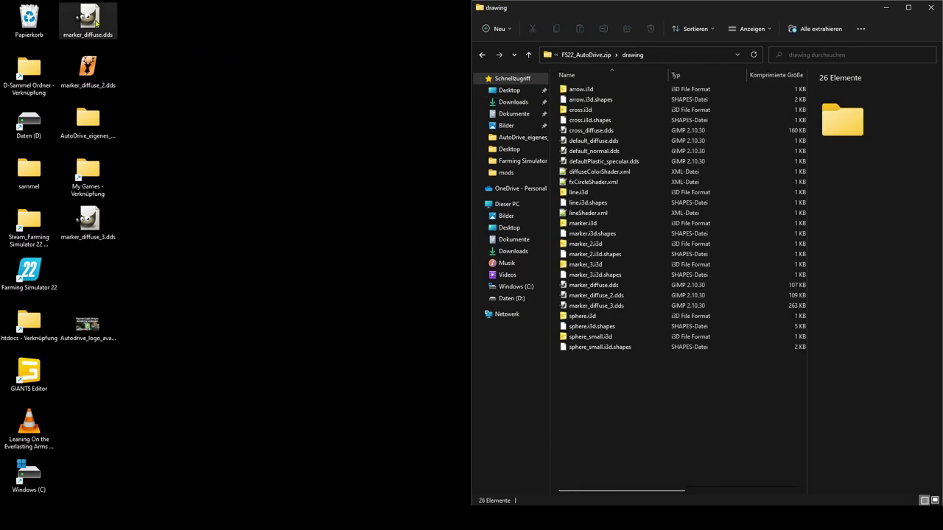
pyautogui.click(97, 24)
pyautogui.keyDown('ctrl'); pyautogui.click(93, 65); pyautogui.keyUp('ctrl')
pyautogui.keyDown('ctrl'); pyautogui.click(93, 222); pyautogui.keyUp('ctrl')
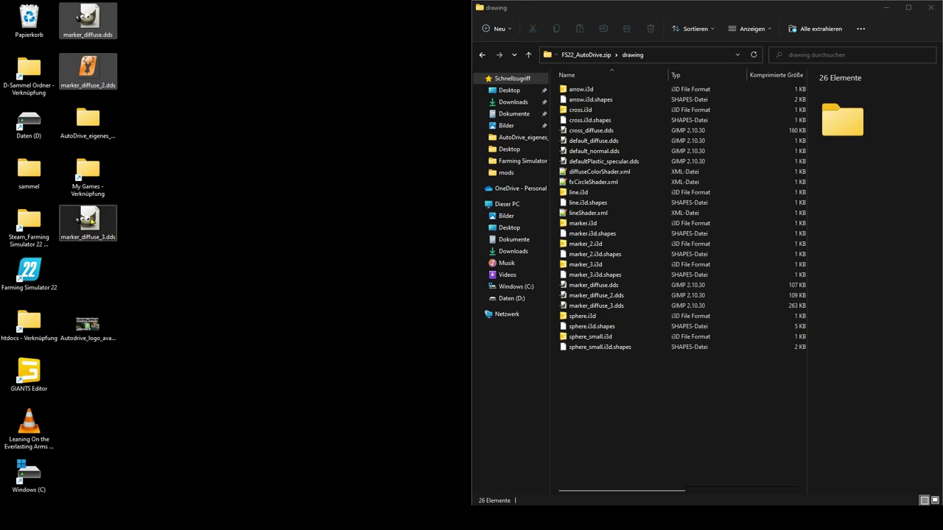
pyautogui.click(88, 13)
pyautogui.rightClick(89, 12)
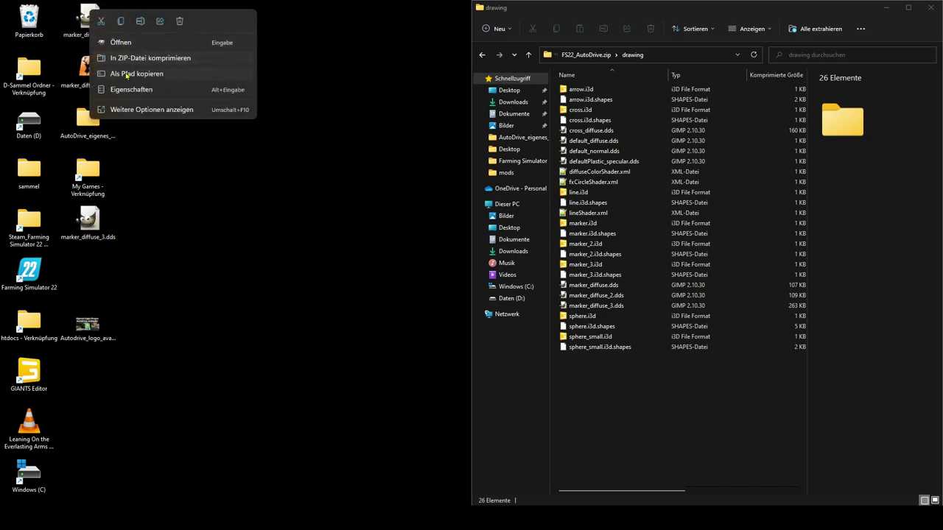
pyautogui.click(121, 24)
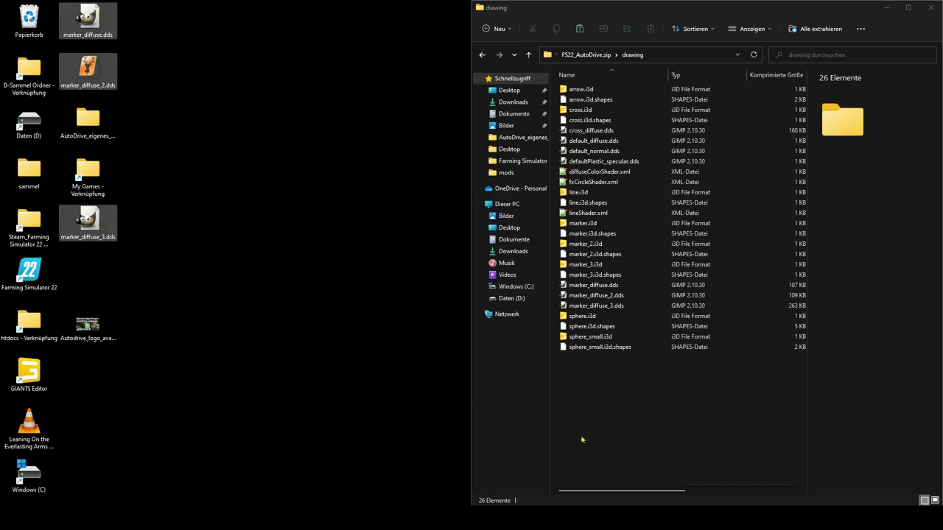
# - Paste the three marker textures into the archive's drawing folder, replacing the existing files of the same names
pyautogui.rightClick(655, 399)
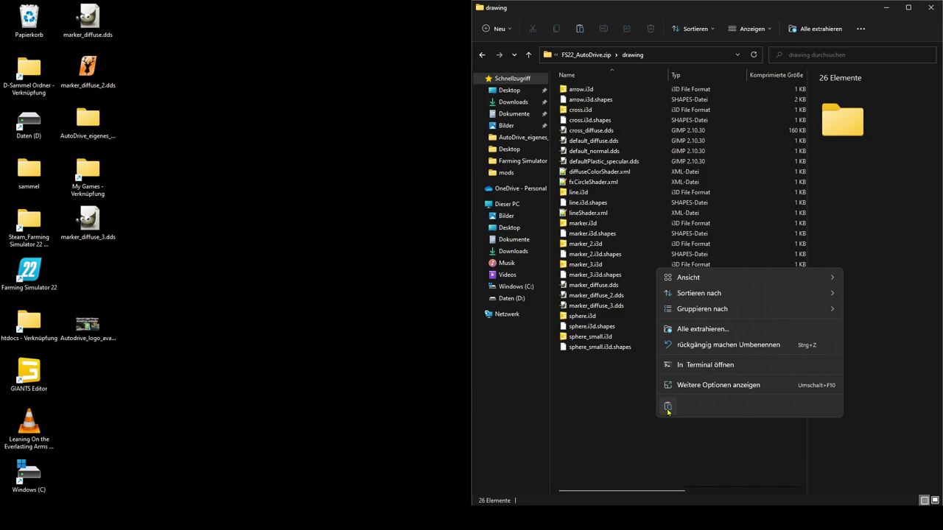
pyautogui.click(667, 408)
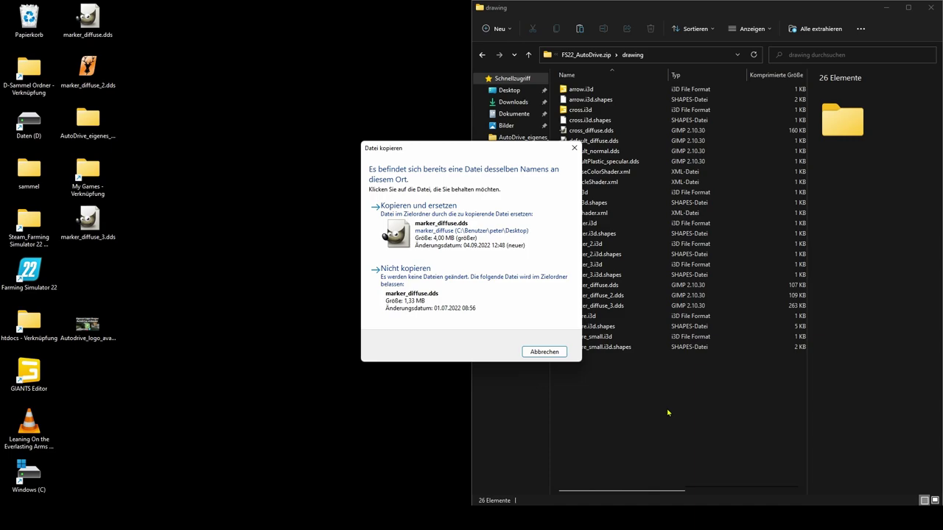
pyautogui.click(450, 227)
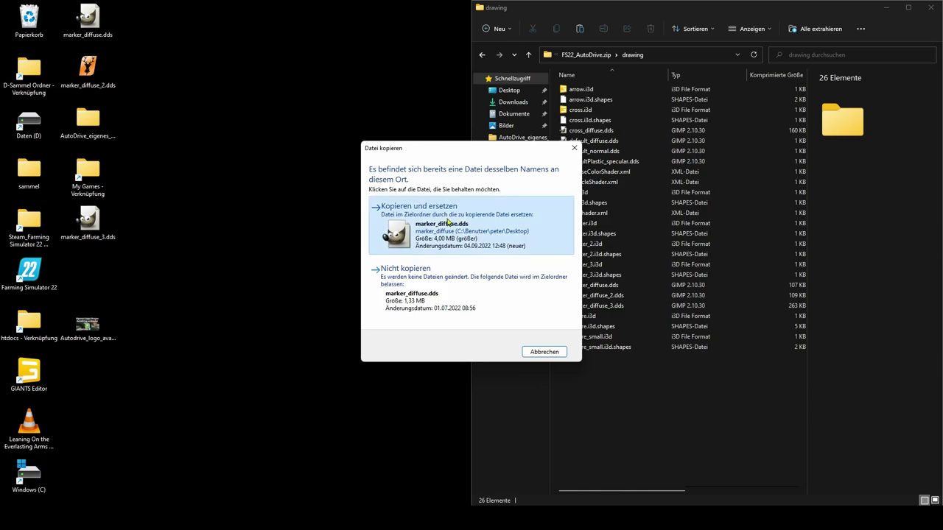
pyautogui.click(447, 223)
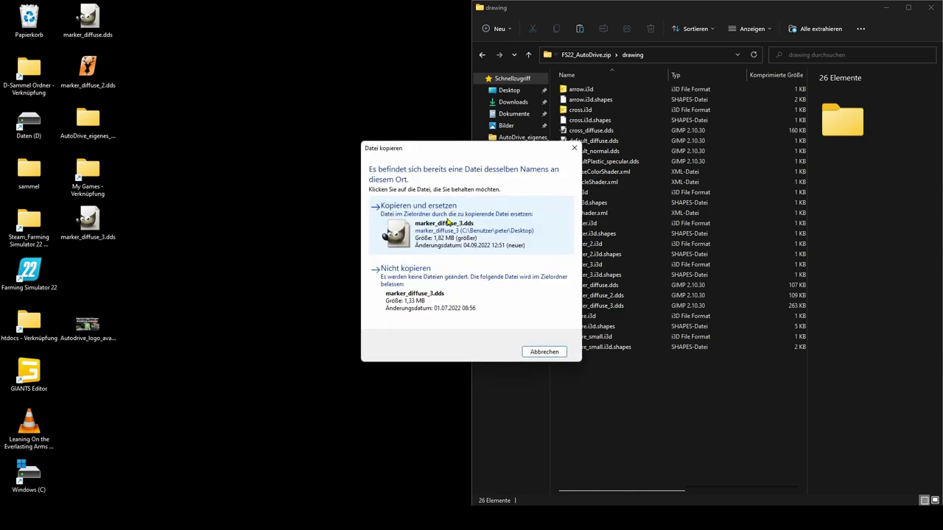
pyautogui.click(447, 222)
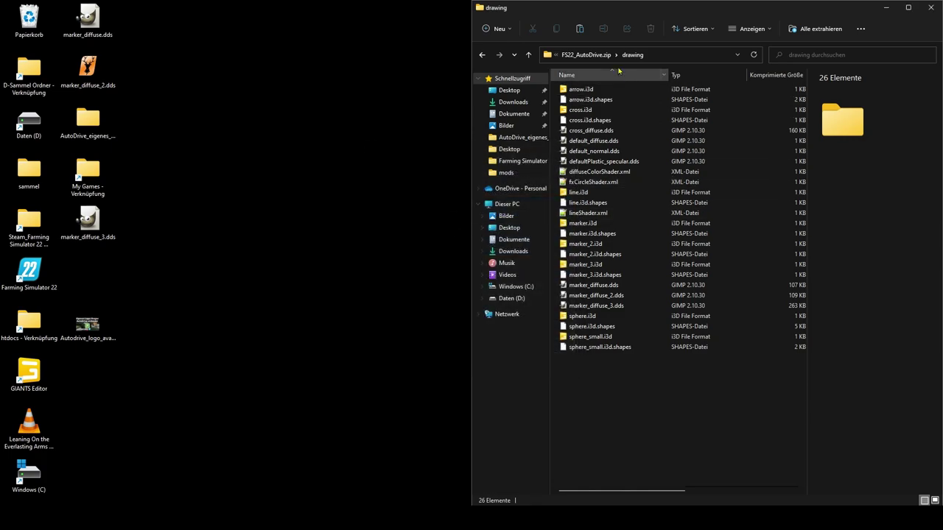
# - Return to the AutoDrive_eigenes_logo folder and copy FS22_AutoDrive.zip
pyautogui.click(588, 55)
pyautogui.click(594, 56)
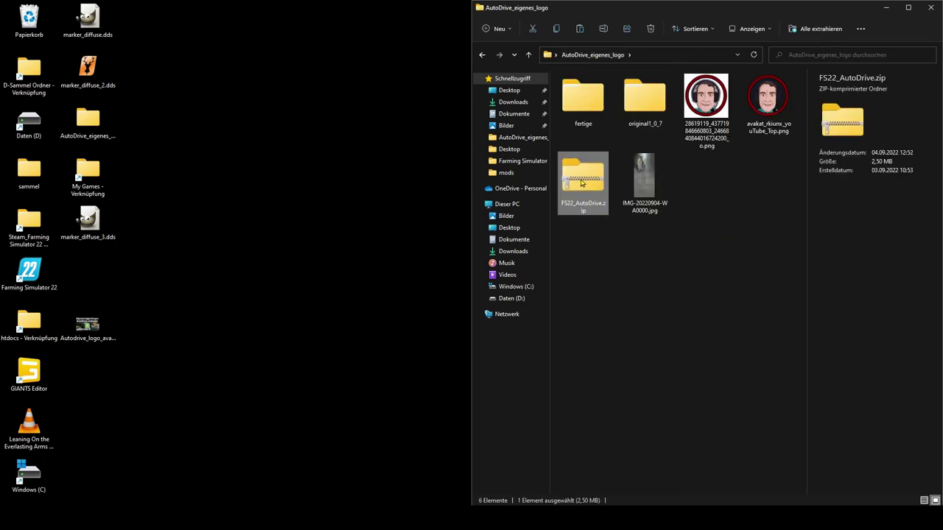
pyautogui.rightClick(581, 183)
pyautogui.press('Escape')
# - Paste FS22_AutoDrive.zip into the FarmingSimulator2022 mods folder under My Games, replace the existing file, and close both folder windows
pyautogui.doubleClick(88, 177)
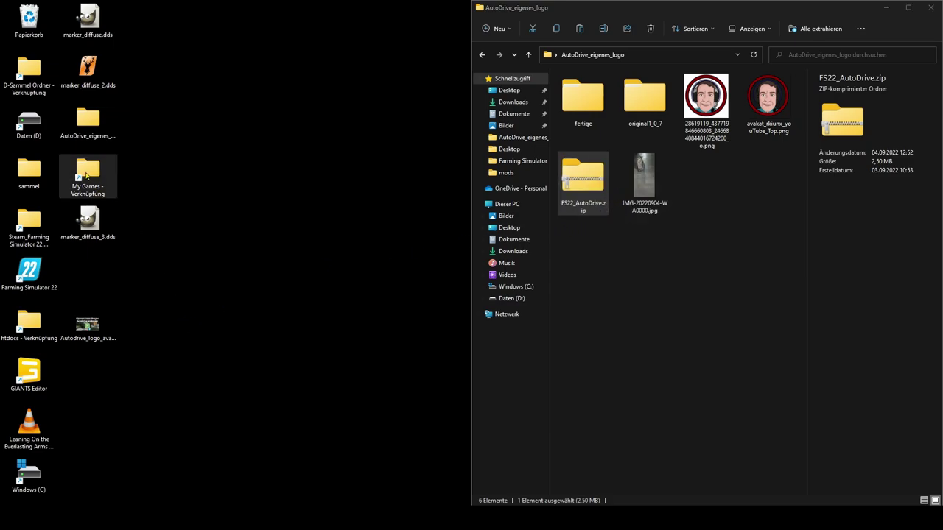
pyautogui.doubleClick(542, 322)
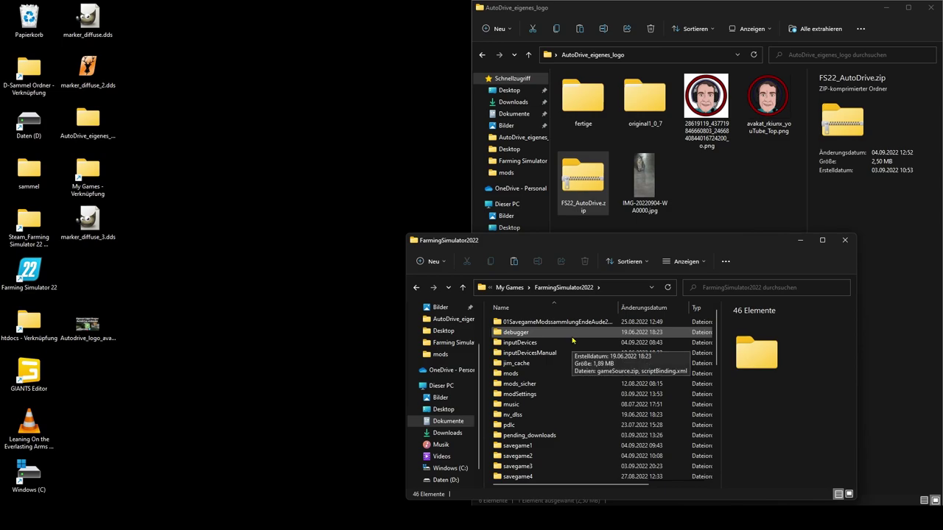
pyautogui.doubleClick(520, 373)
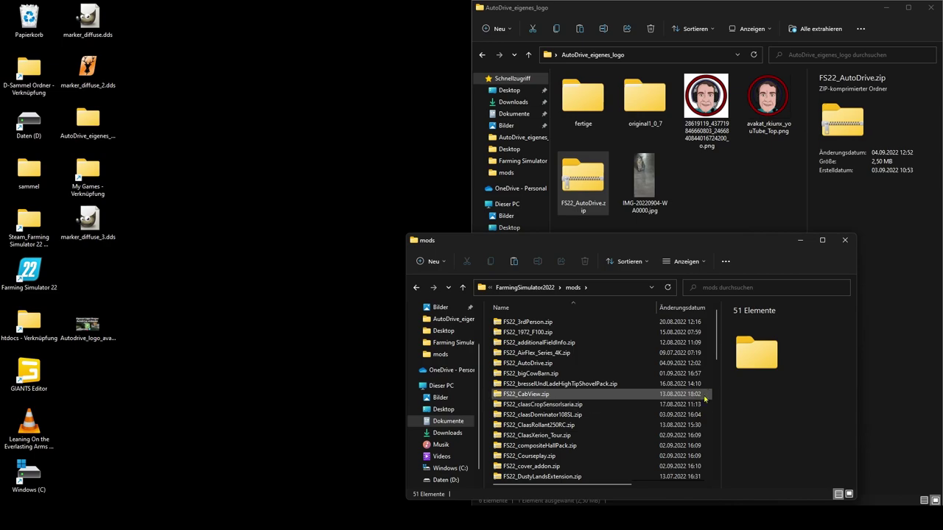
pyautogui.scroll(-10, 713, 337)
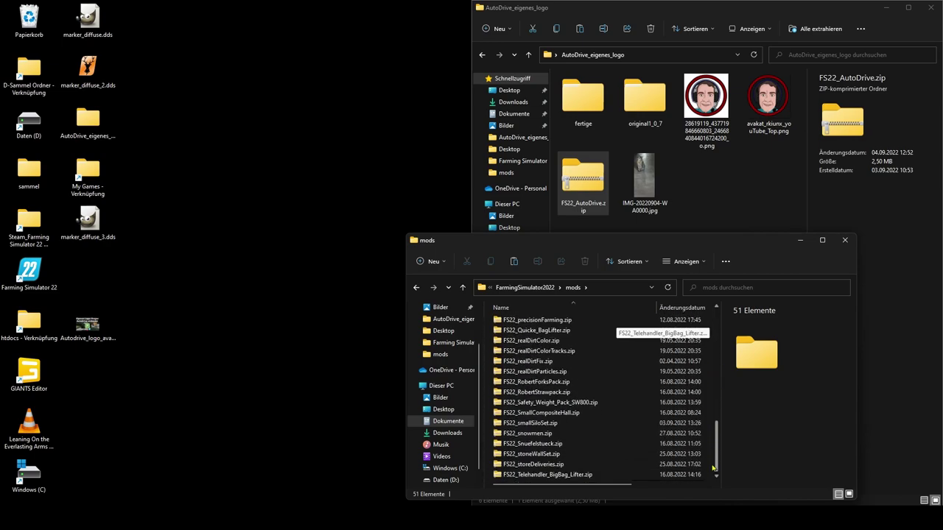
pyautogui.rightClick(710, 361)
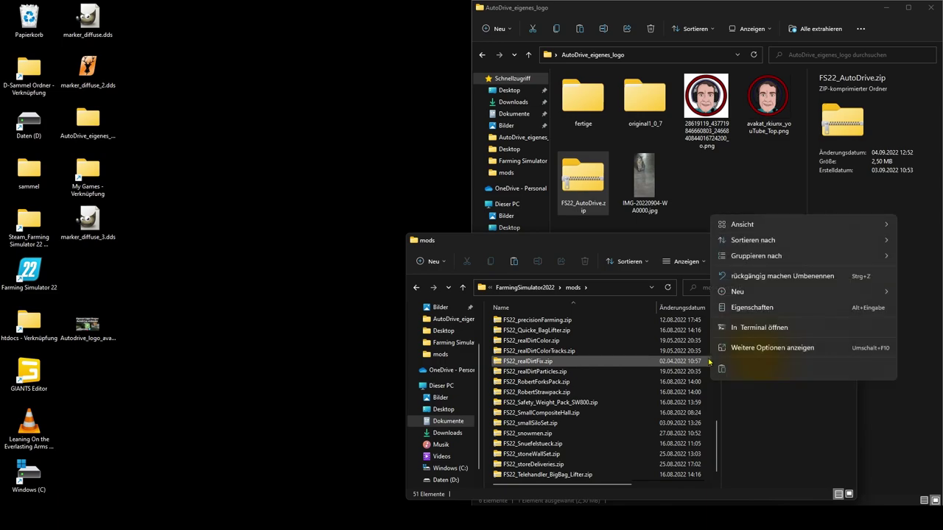
pyautogui.click(722, 368)
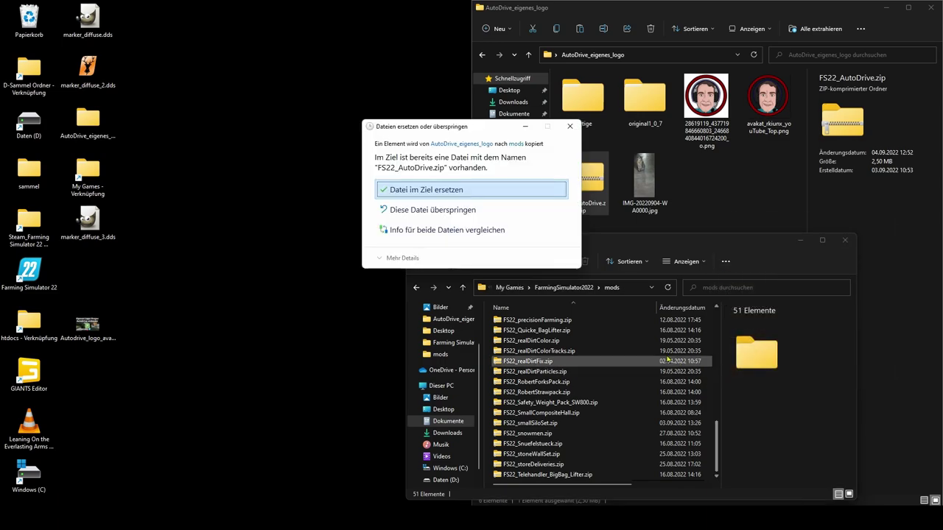
pyautogui.click(421, 190)
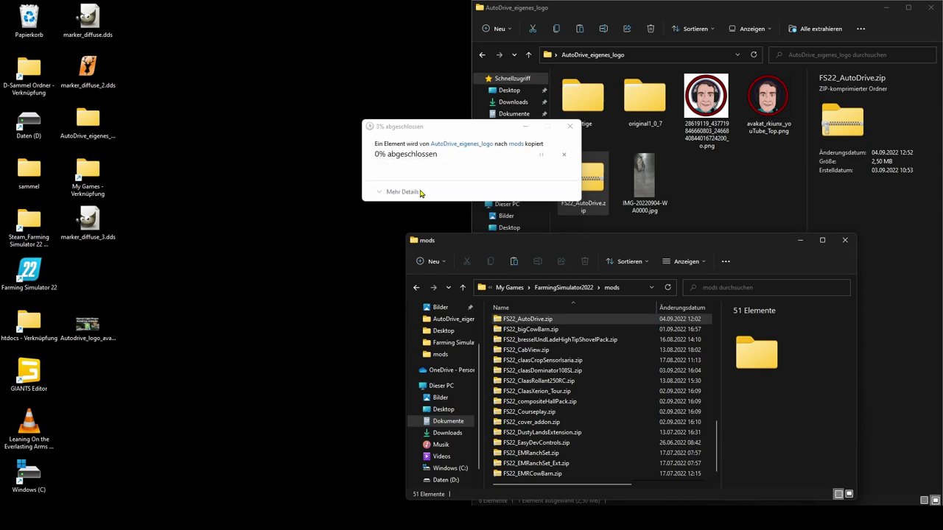
pyautogui.click(845, 241)
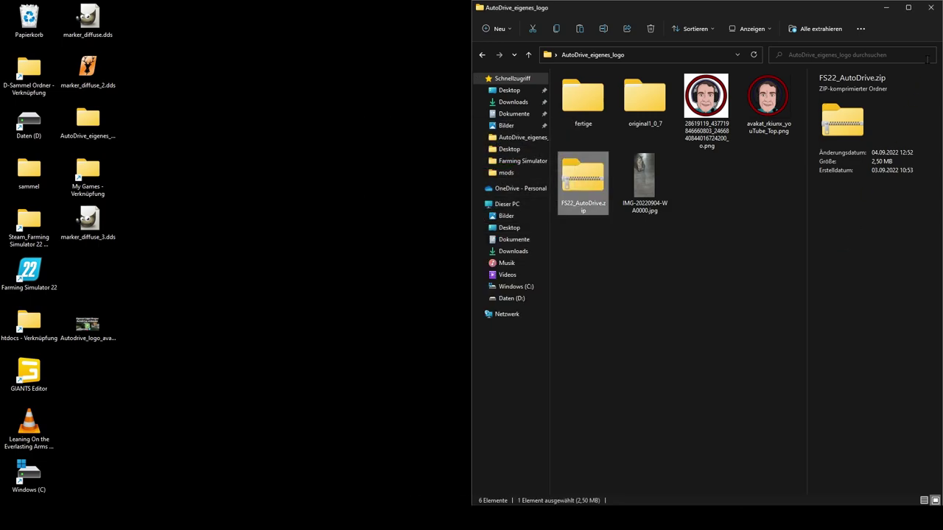
pyautogui.click(931, 7)
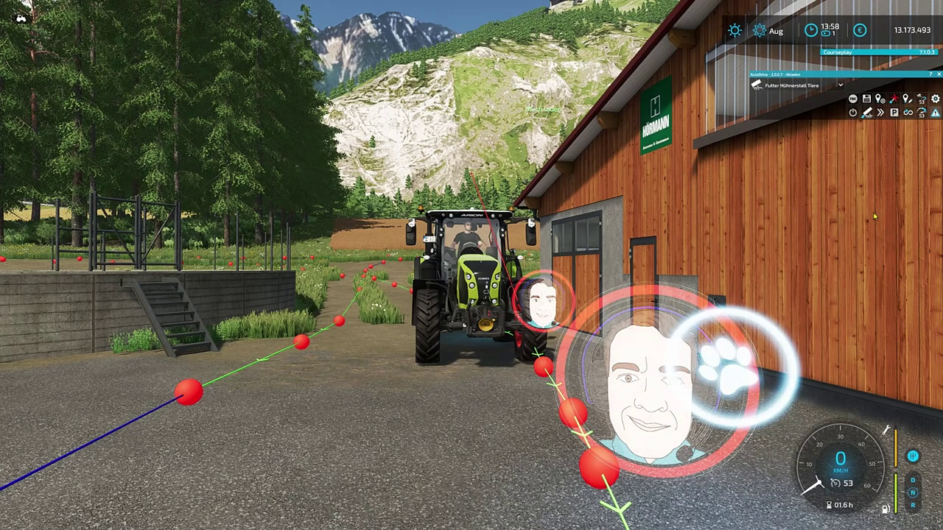
# - In Farming Simulator 22, move the AutoDrive HUD, apply Hirschfeld as the logo personalisation in the user settings, and show the route markers again
pyautogui.moveTo(877, 74); pyautogui.dragTo(744, 70)
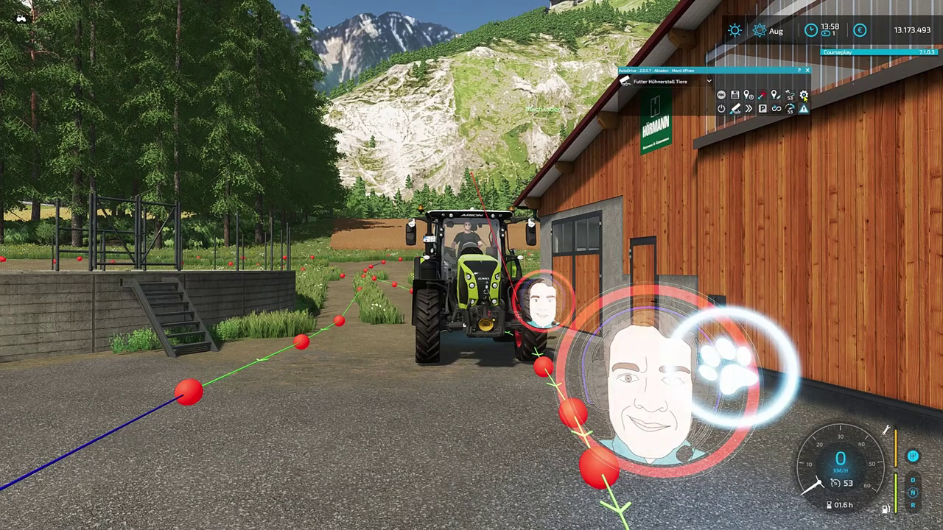
pyautogui.click(804, 95)
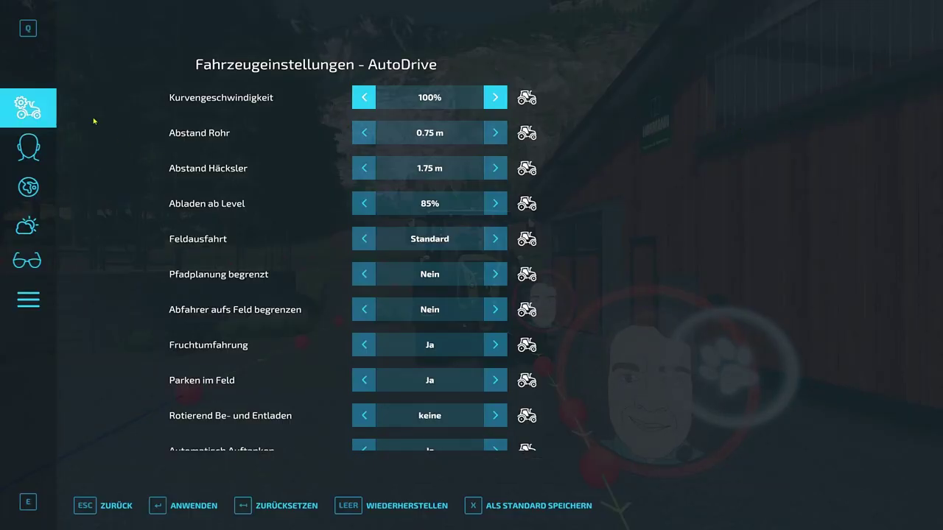
pyautogui.click(36, 154)
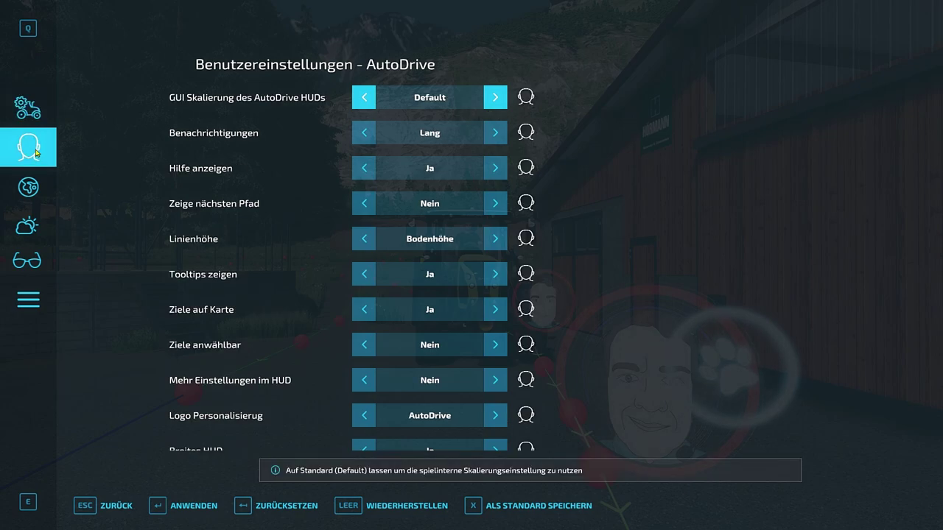
pyautogui.scroll(-1, 246, 243)
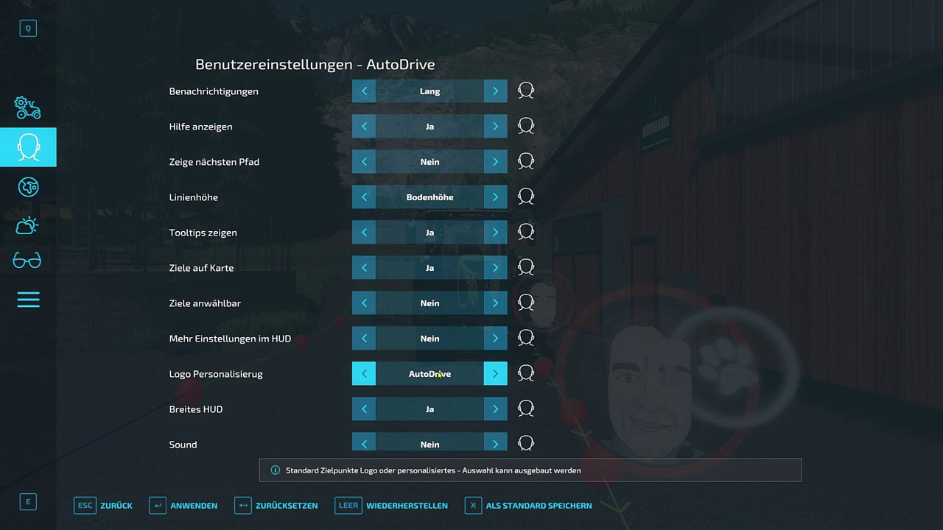
pyautogui.click(495, 374)
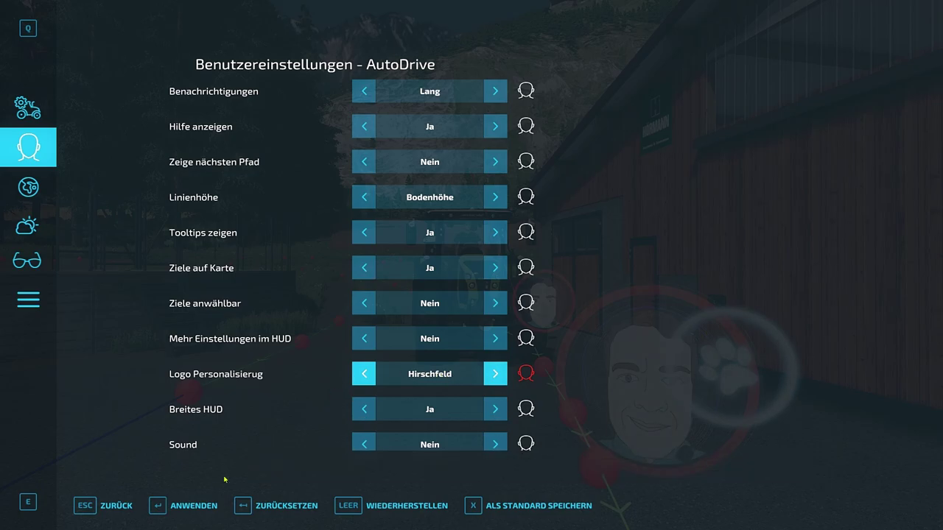
pyautogui.click(193, 506)
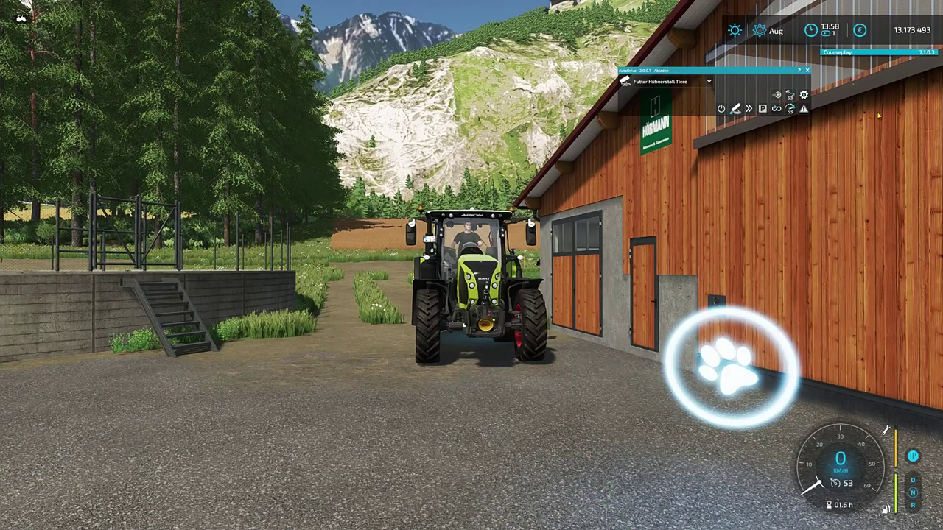
pyautogui.hotkey('ctrl', 'e')
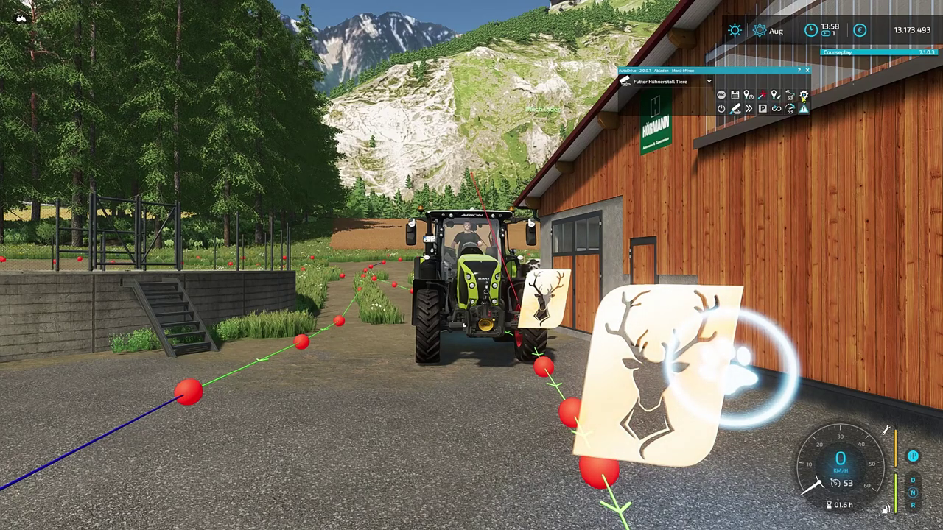
# - Set the AutoDrive logo personalisation to the option following Hirschfeld, apply it, and turn the route marker display back on
pyautogui.click(803, 96)
pyautogui.click(495, 415)
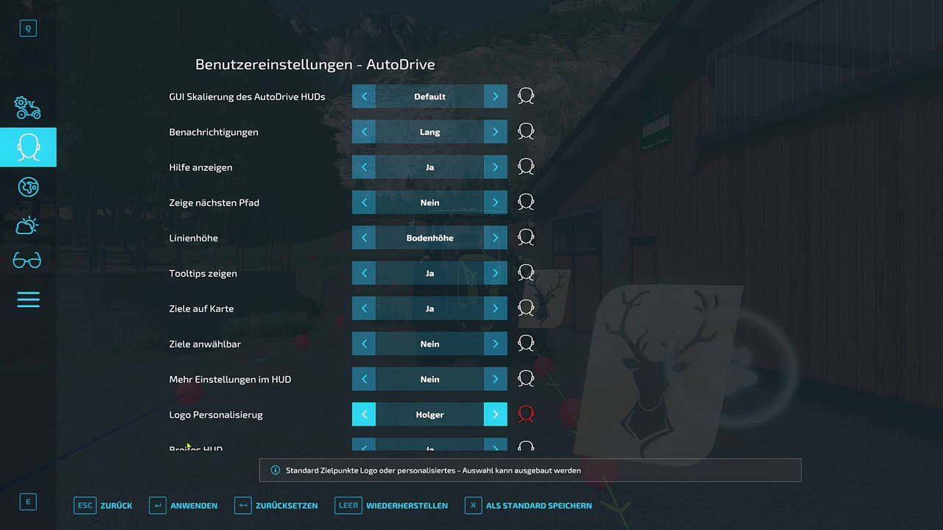
pyautogui.click(188, 506)
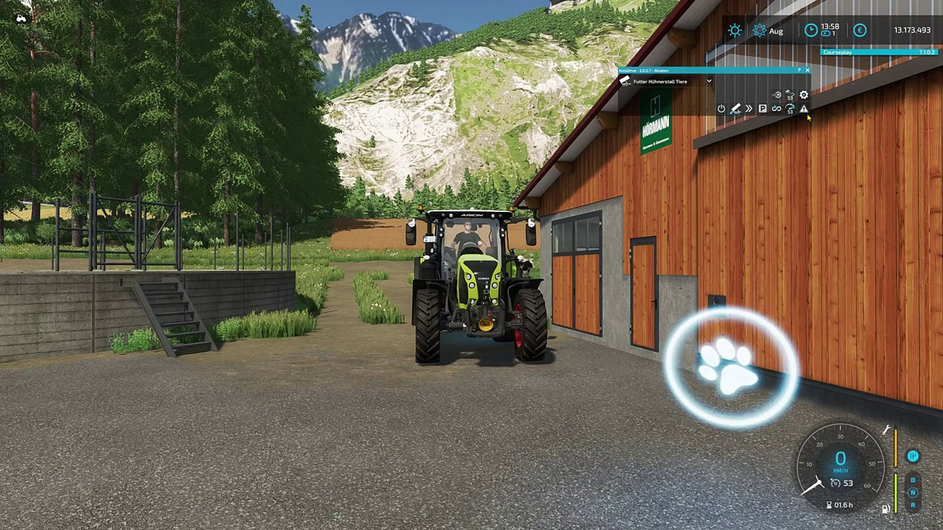
pyautogui.click(803, 109)
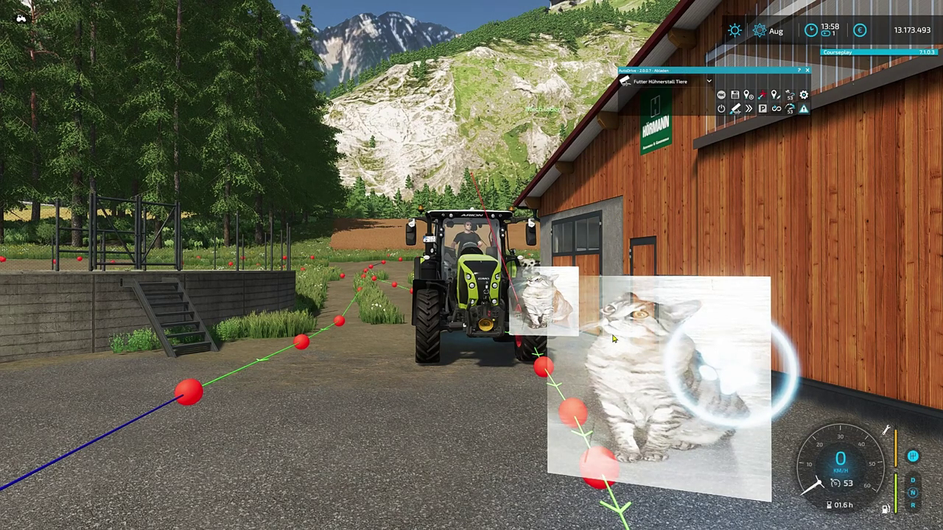
# - Circle the view around the tractor to examine the cat destination marker from several angles
pyautogui.press('w')
pyautogui.press('d')
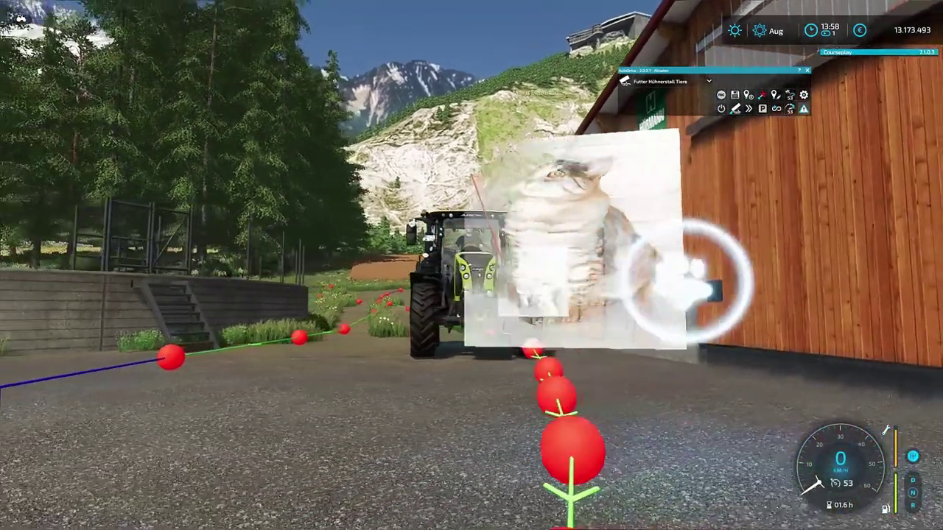
pyautogui.press('a')
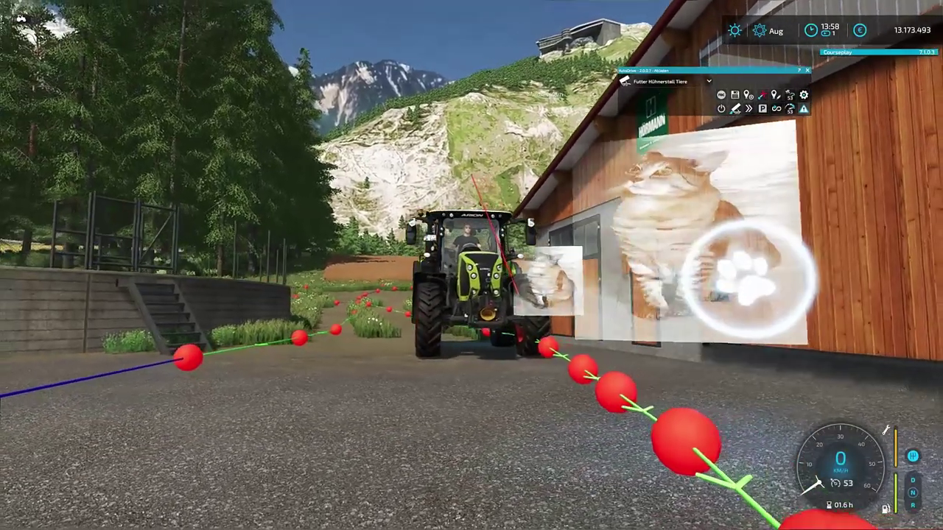
pyautogui.press('d')
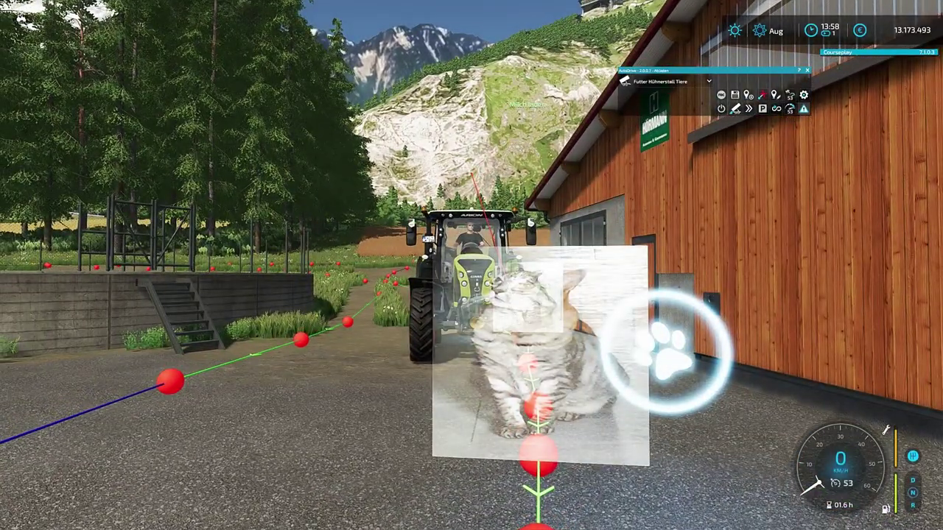